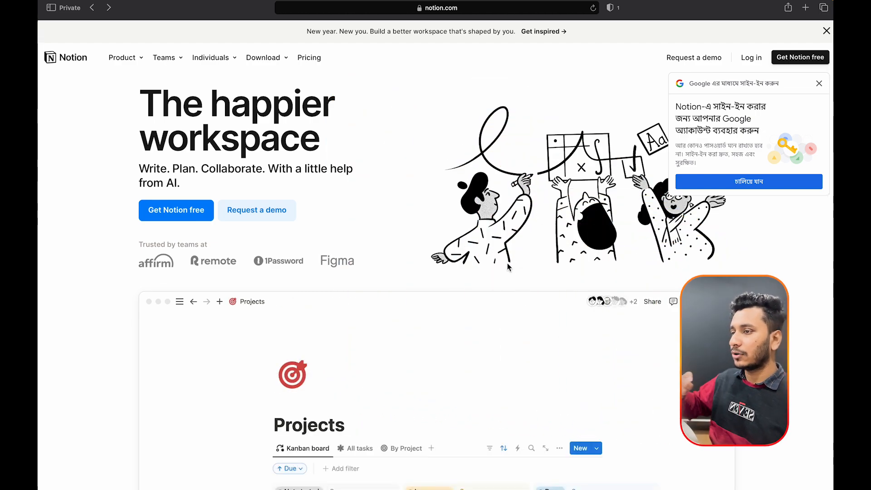
Go to notion.com in Safari and open the Log in page.
{"action": "left_click", "coordinate": [467, 7]}
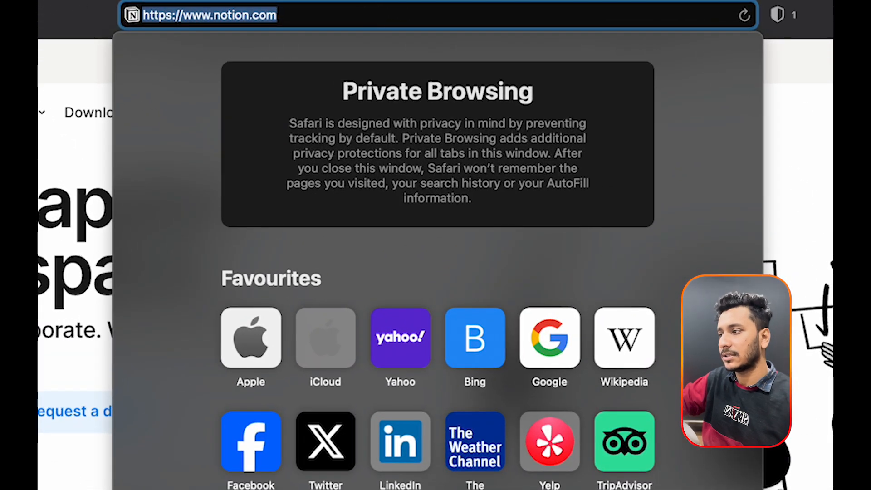
{"action": "left_click", "coordinate": [41, 124]}
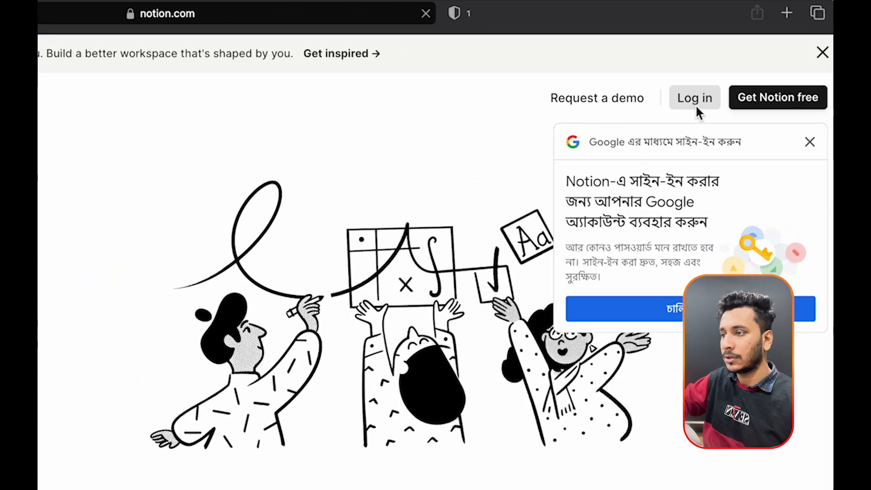
{"action": "left_click", "coordinate": [695, 104]}
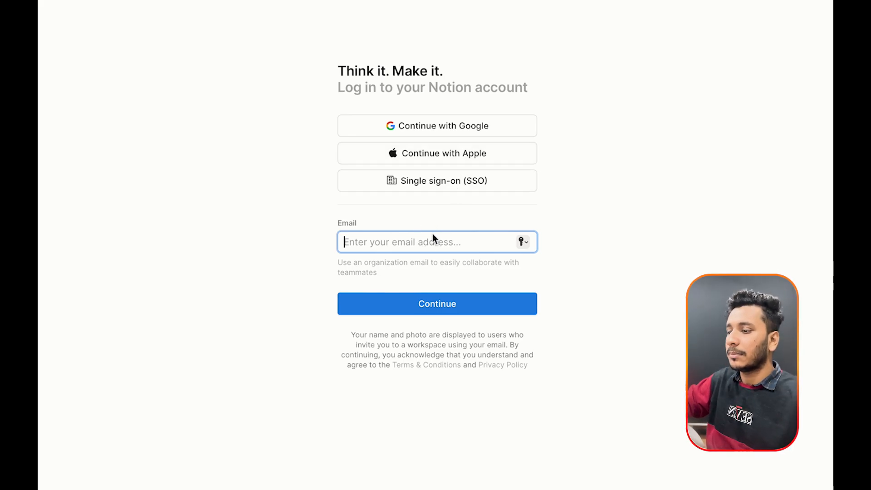
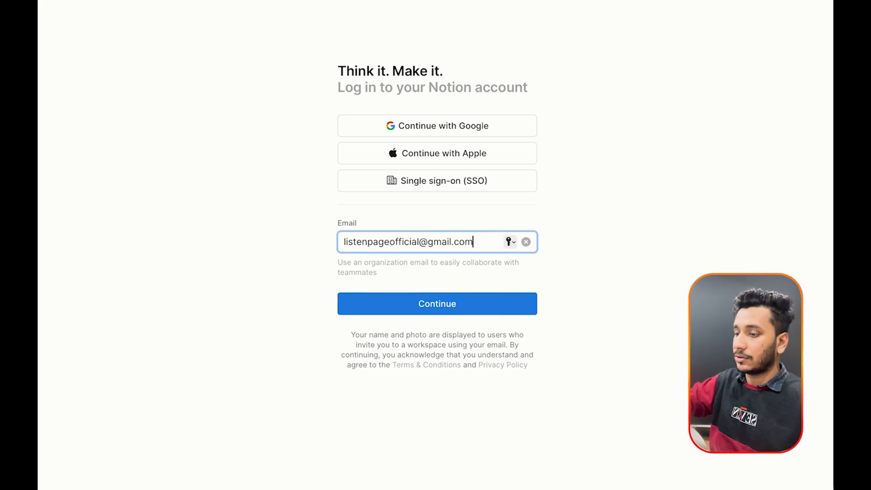
Submit the account e-mail and a verification code, then request a fresh code after rejection.
{"action": "key", "text": "Return"}
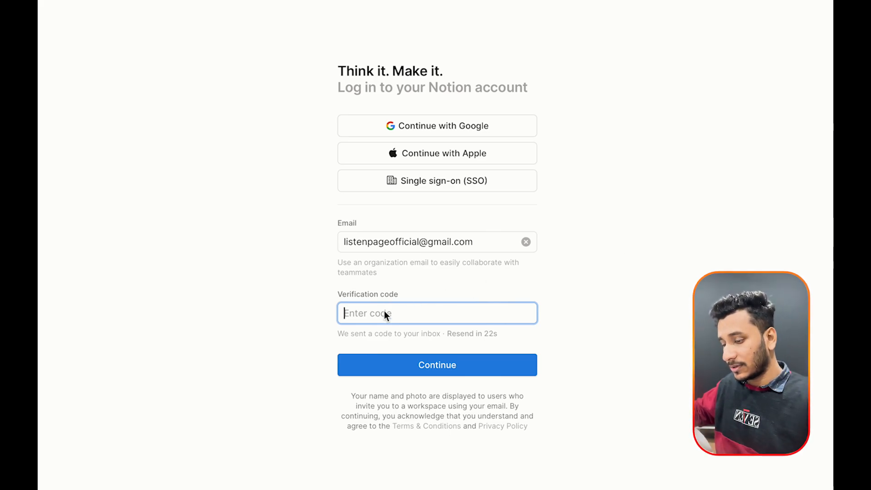
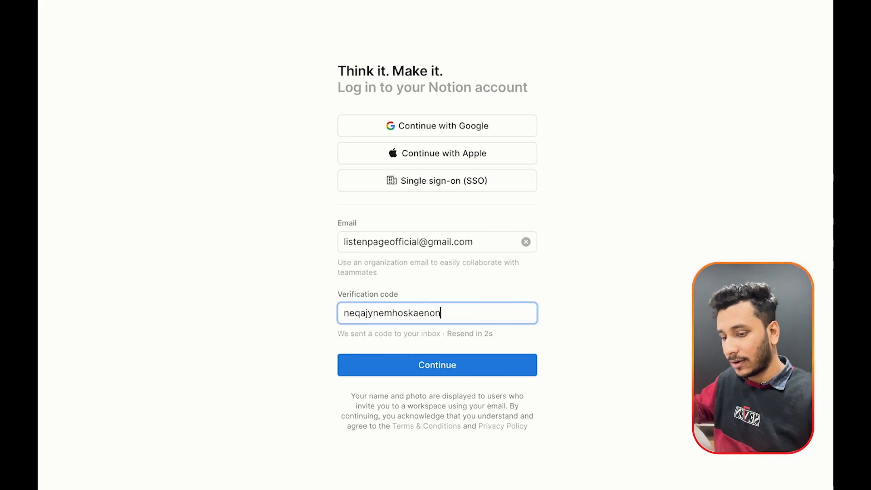
{"action": "key", "text": "Return"}
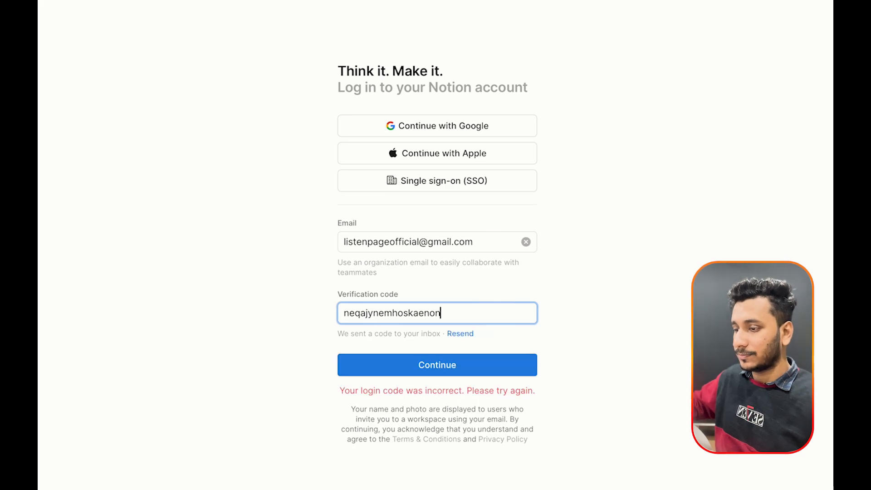
{"action": "left_click", "coordinate": [462, 333]}
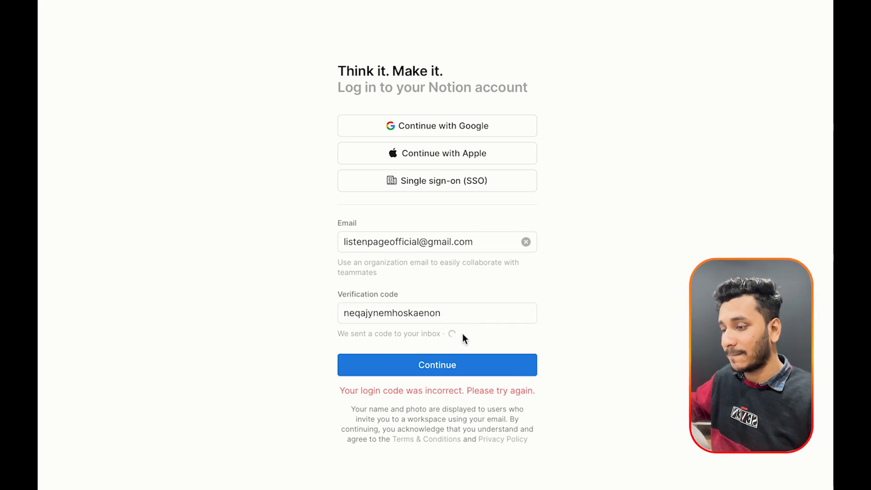
{"action": "left_click", "coordinate": [458, 308]}
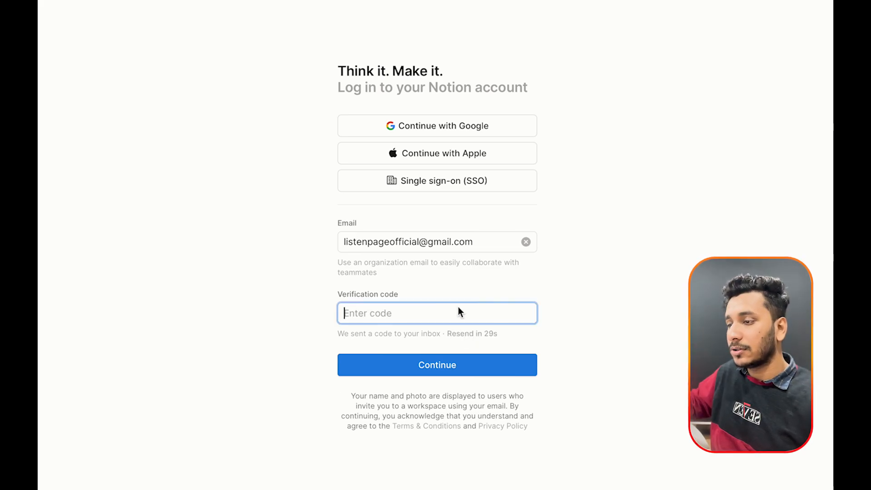
Sign in via Google with the saved passkey to reach the AZADEMY workspace.
{"action": "left_click", "coordinate": [477, 123]}
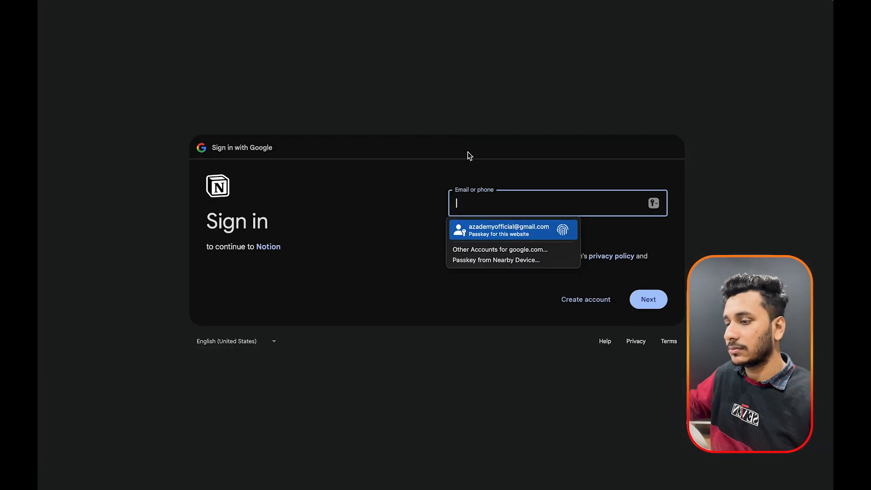
{"action": "left_click", "coordinate": [540, 229]}
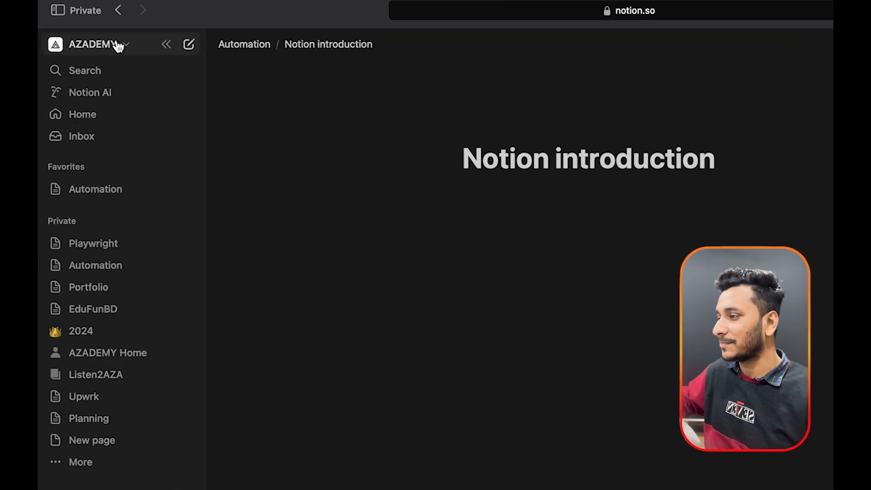
{"action": "left_click", "coordinate": [118, 46]}
{"action": "left_click", "coordinate": [116, 45]}
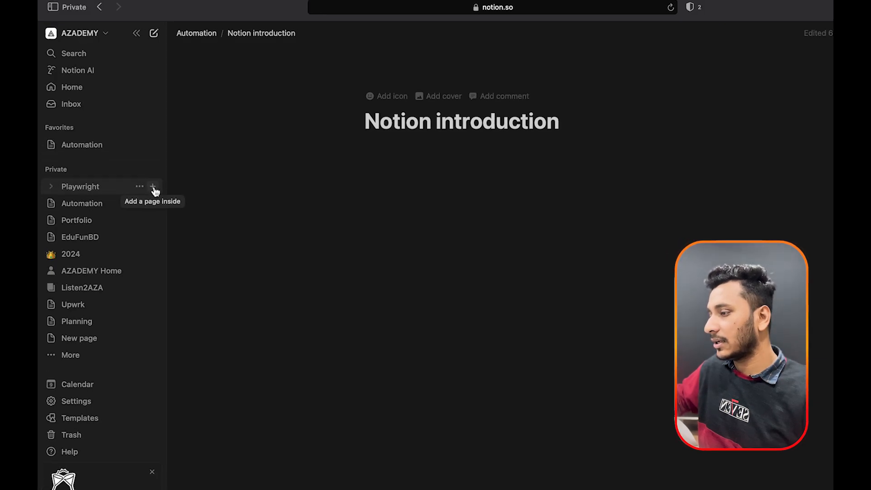
Create a new page under Playwright titled 'Notion introduction'.
{"action": "left_click", "coordinate": [154, 187]}
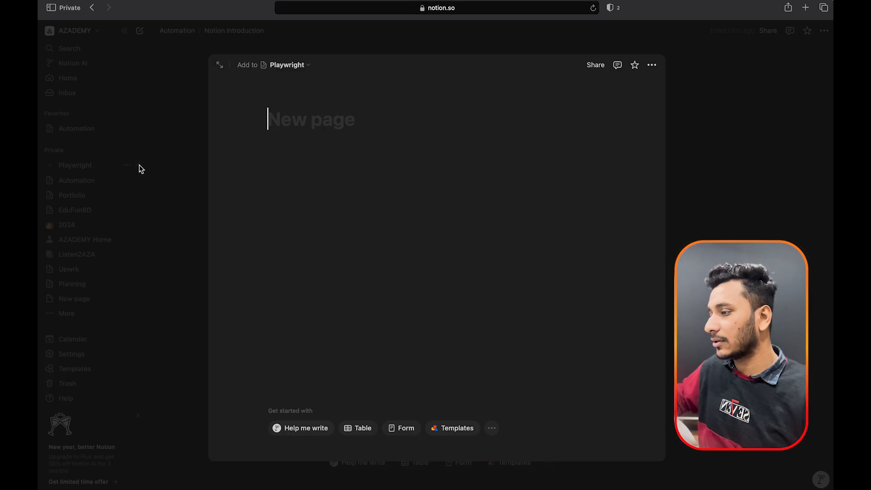
{"action": "left_click", "coordinate": [347, 117]}
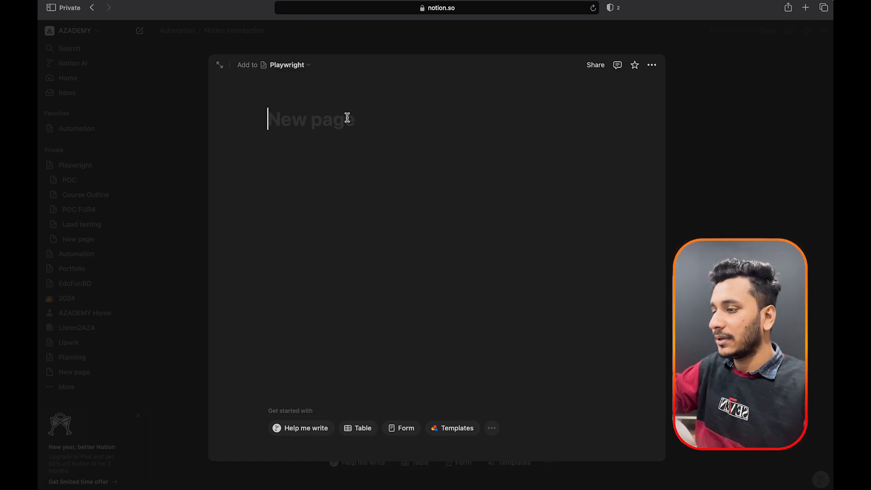
{"action": "type", "text": "Notion in"}
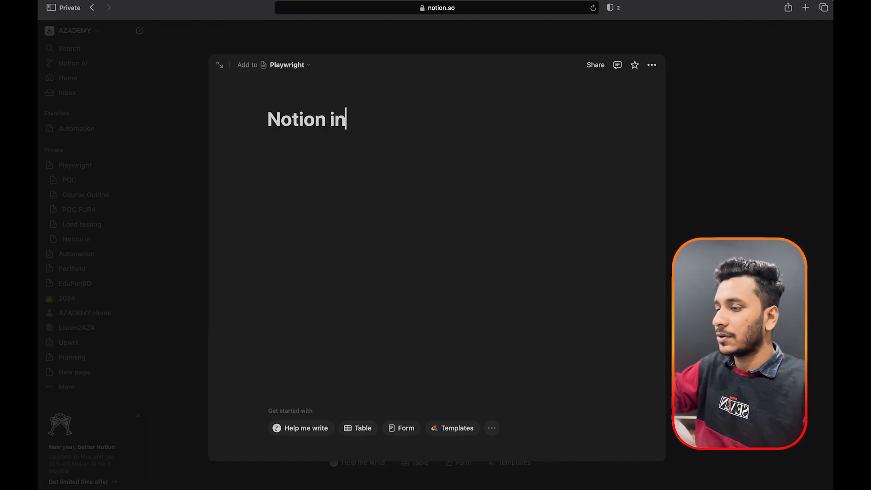
{"action": "type", "text": "troductoin"}
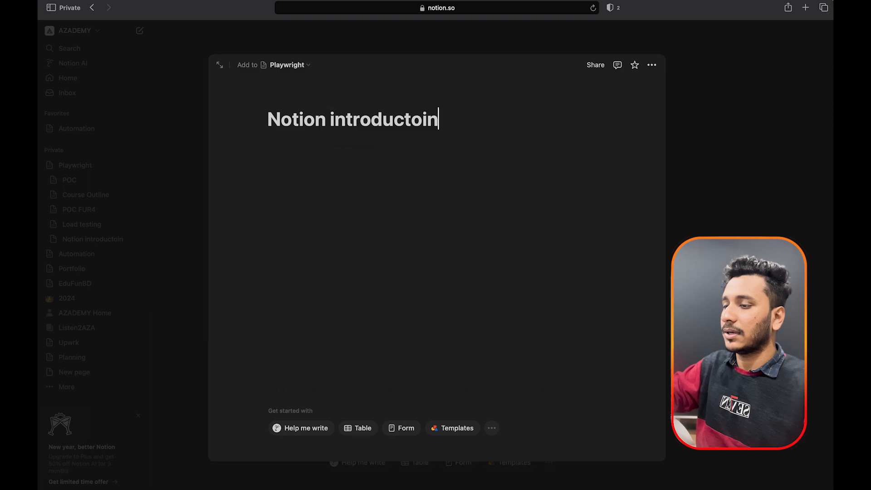
{"action": "key", "text": "BackSpace"}
{"action": "key", "text": "BackSpace"}
{"action": "key", "text": "BackSpace"}
{"action": "type", "text": "ion"}
{"action": "key", "text": "Return"}
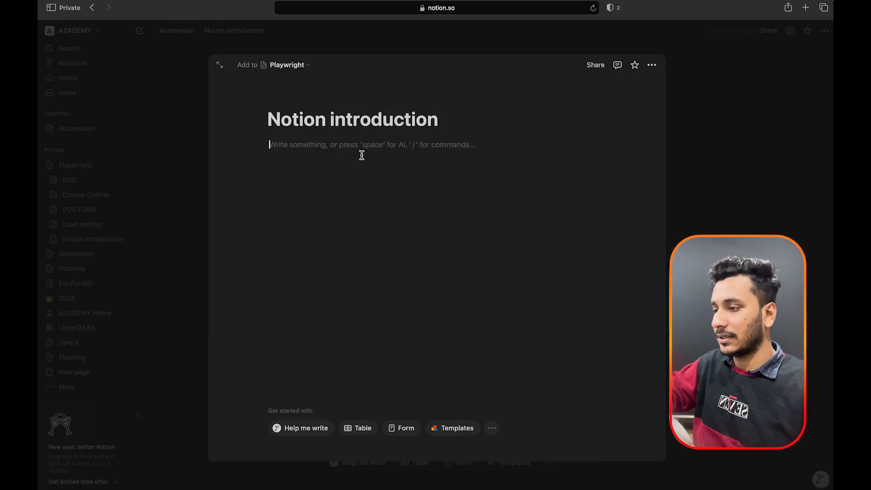
Insert a /page subpage block and title it 'Page 1'.
{"action": "type", "text": "/"}
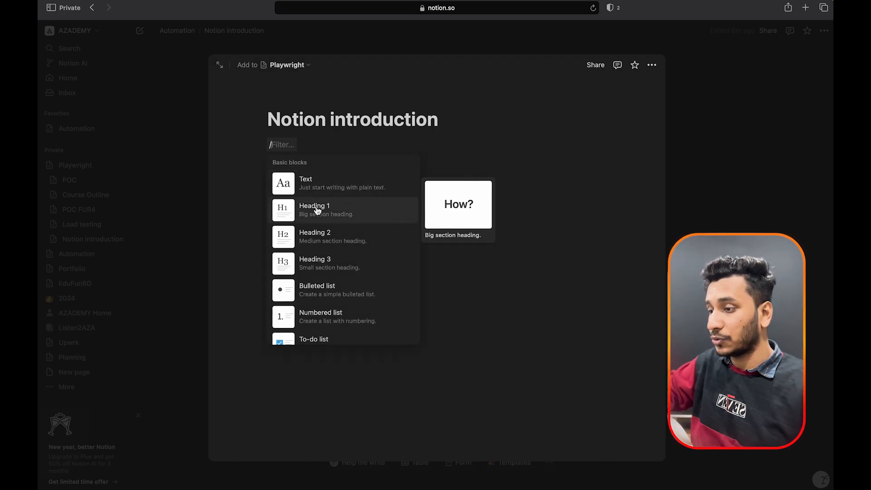
{"action": "scroll", "coordinate": [316, 210], "scroll_direction": "down", "scroll_amount": 5}
{"action": "scroll", "coordinate": [317, 210], "scroll_direction": "down", "scroll_amount": 5}
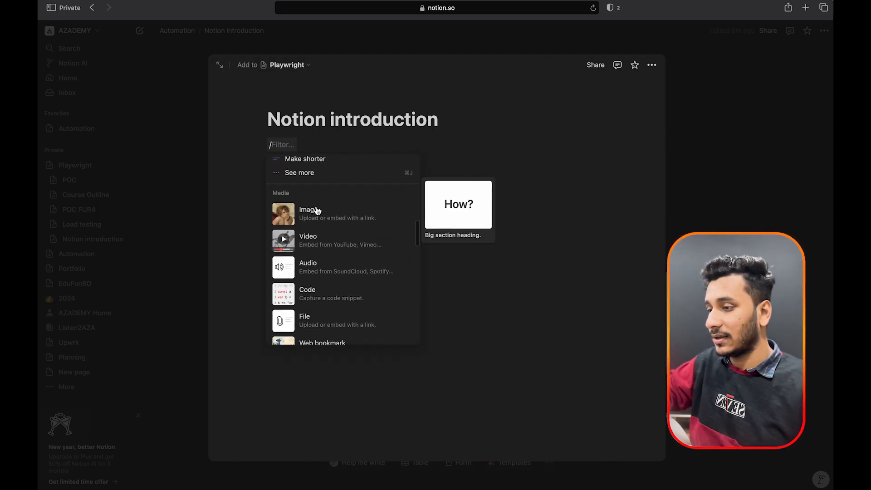
{"action": "scroll", "coordinate": [317, 210], "scroll_direction": "up", "scroll_amount": 15}
{"action": "type", "text": "pages"}
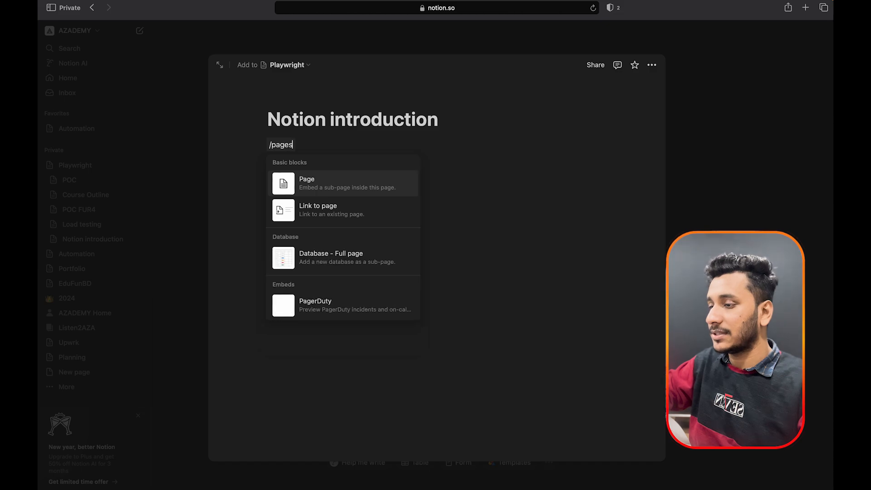
{"action": "key", "text": "Return"}
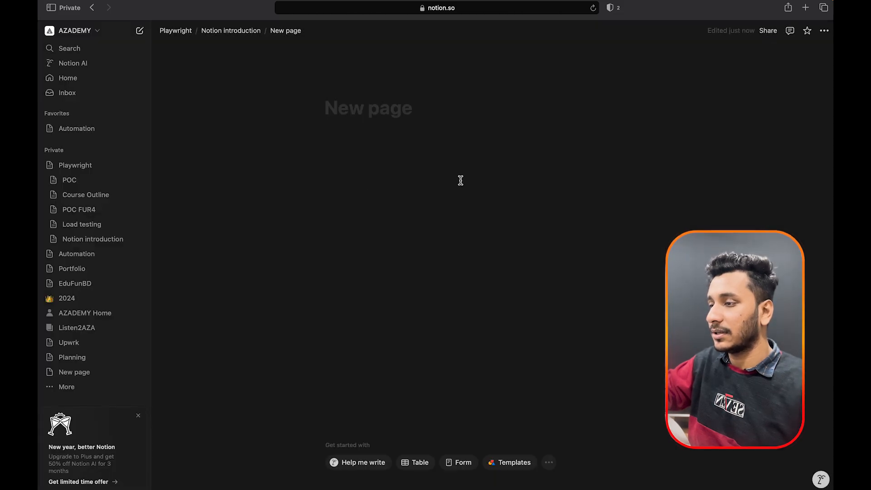
{"action": "type", "text": "Pa"}
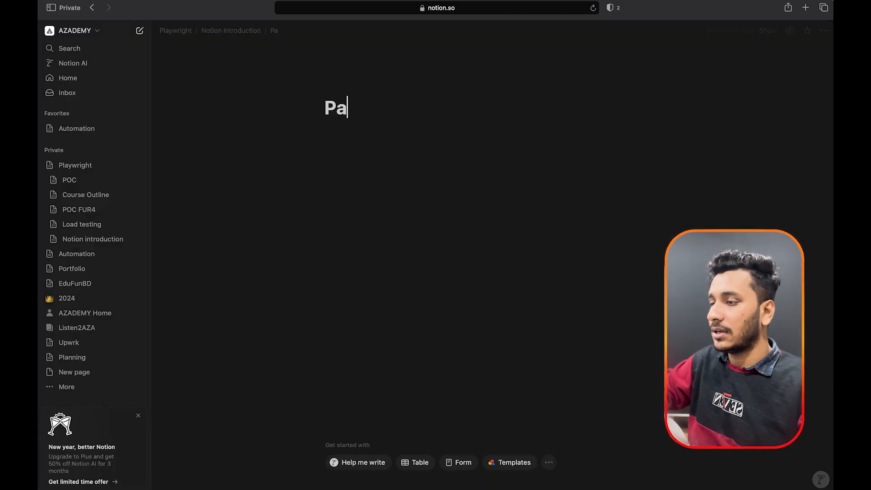
{"action": "type", "text": "ge 1"}
{"action": "key", "text": "Return"}
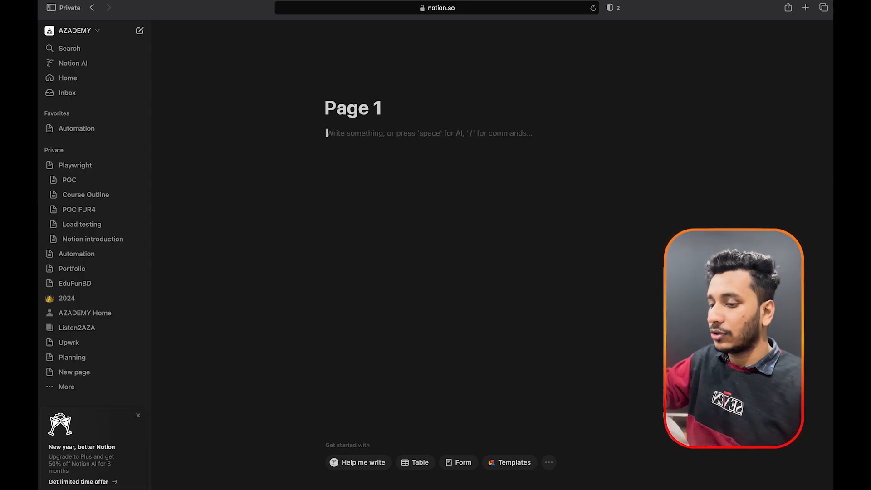
Browse the Personal Productivity templates and open the Habit tracker template.
{"action": "left_click", "coordinate": [511, 462]}
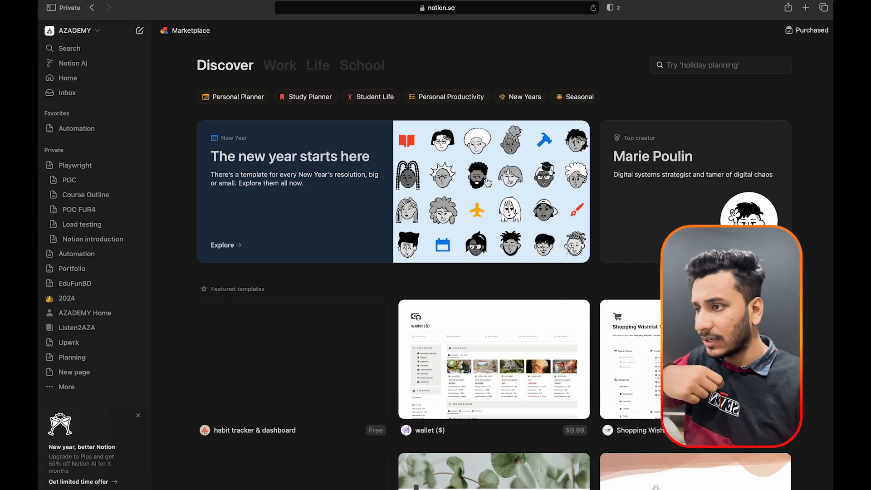
{"action": "left_click", "coordinate": [452, 96]}
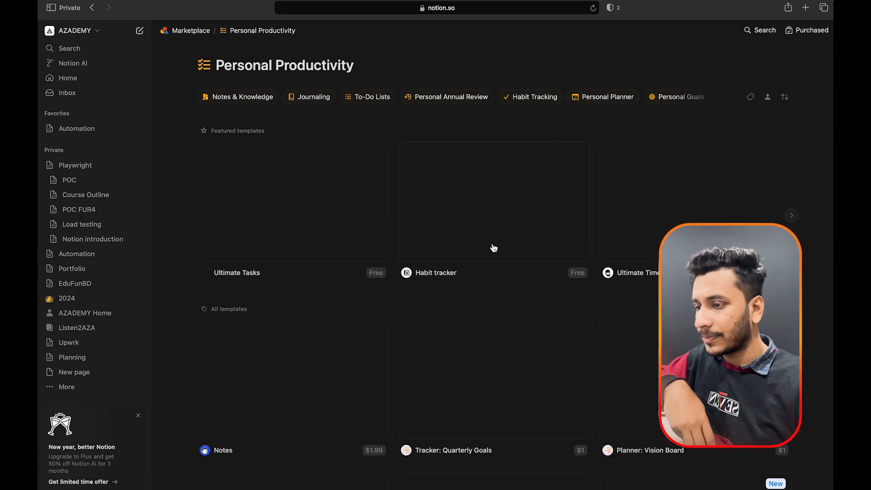
{"action": "scroll", "coordinate": [304, 243], "scroll_direction": "down", "scroll_amount": 5}
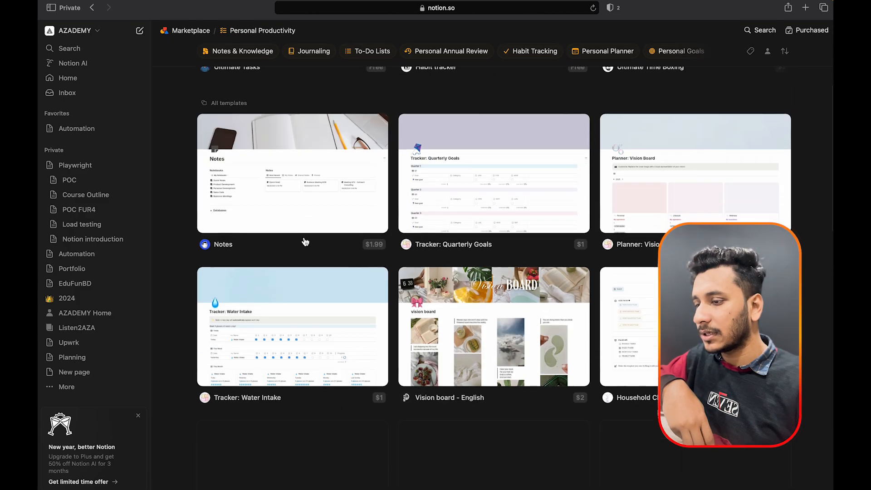
{"action": "scroll", "coordinate": [305, 242], "scroll_direction": "down", "scroll_amount": 8}
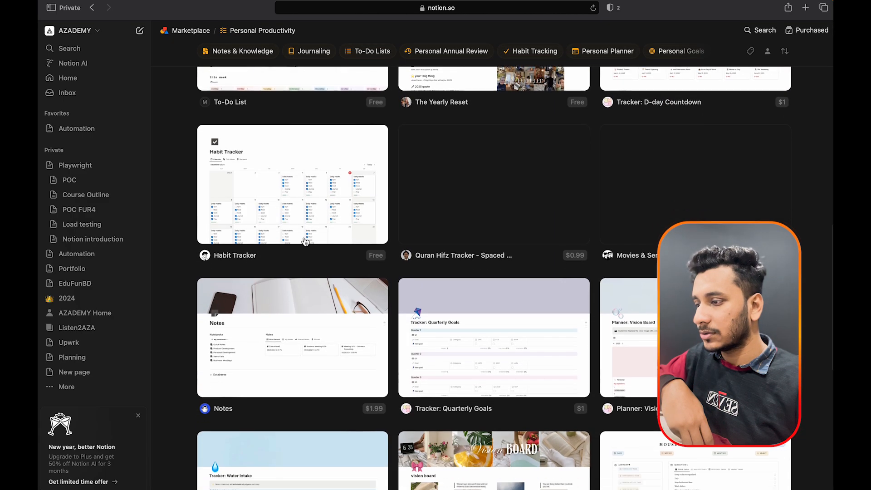
{"action": "scroll", "coordinate": [305, 242], "scroll_direction": "down", "scroll_amount": 15}
{"action": "scroll", "coordinate": [305, 241], "scroll_direction": "up", "scroll_amount": 20}
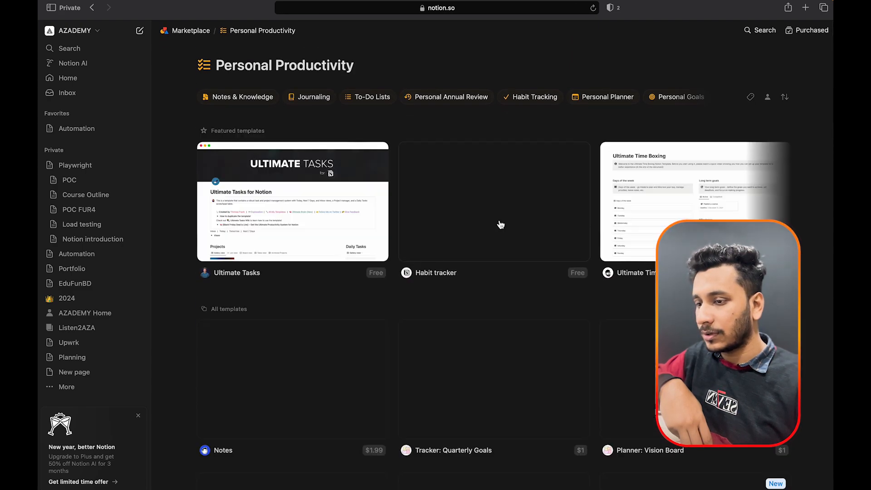
{"action": "left_click", "coordinate": [478, 221]}
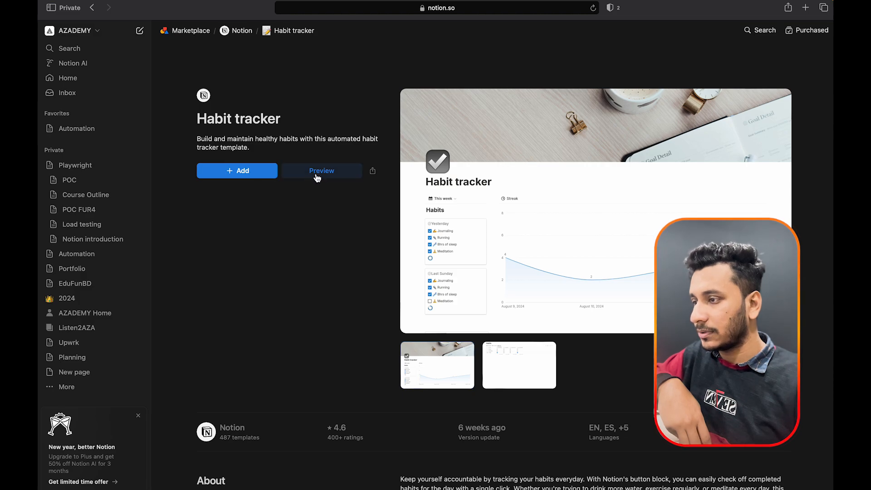
Preview the Habit tracker template and scroll through its checklists and charts.
{"action": "left_click", "coordinate": [317, 172]}
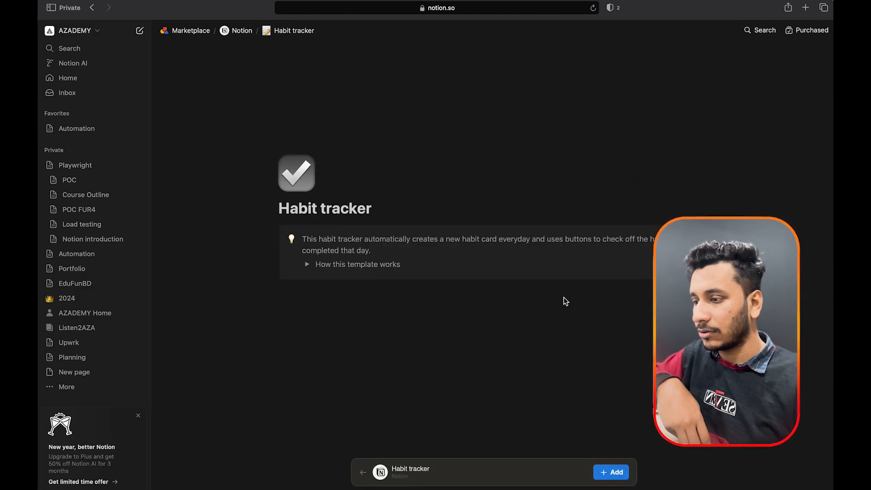
{"action": "scroll", "coordinate": [563, 297], "scroll_direction": "down", "scroll_amount": 5}
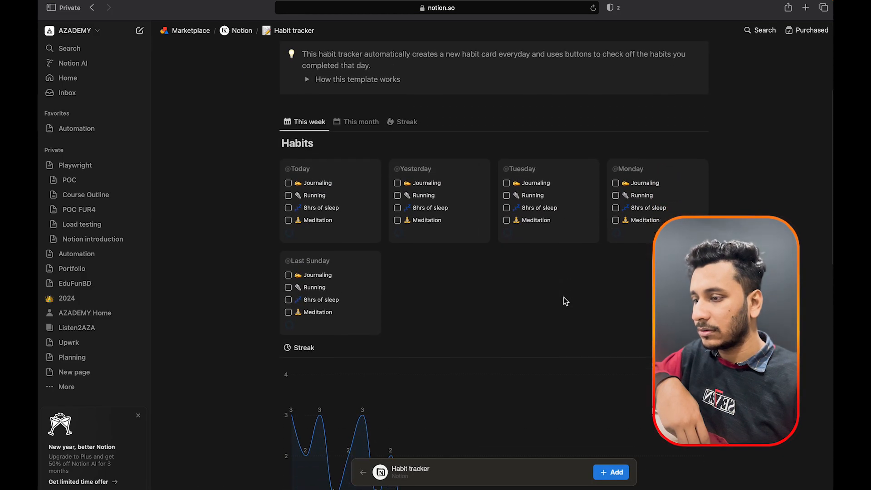
{"action": "scroll", "coordinate": [289, 228], "scroll_direction": "down", "scroll_amount": 10}
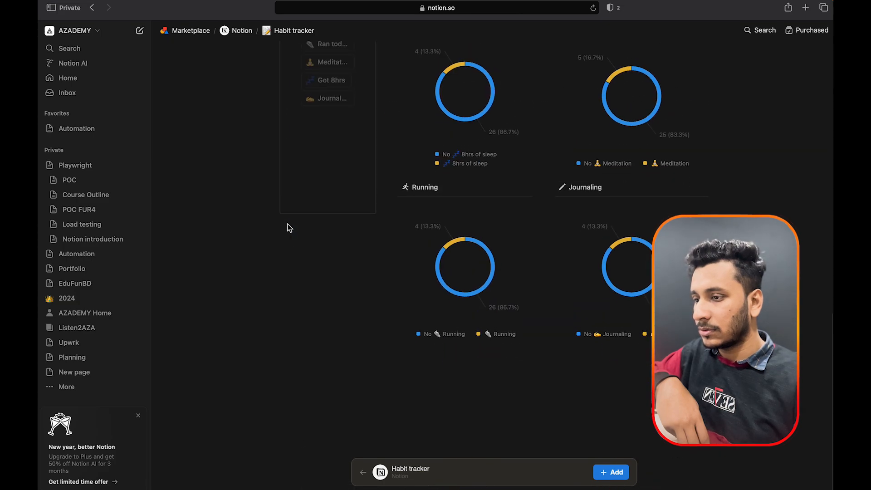
{"action": "scroll", "coordinate": [289, 228], "scroll_direction": "up", "scroll_amount": 12}
{"action": "scroll", "coordinate": [289, 228], "scroll_direction": "up", "scroll_amount": 5}
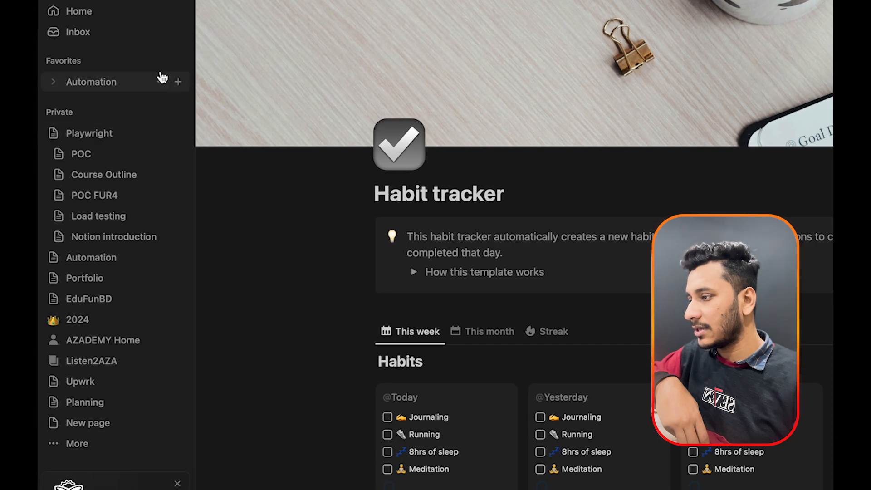
Drag EduFunBD and Portfolio in the sidebar into the Automation page.
{"action": "left_click", "coordinate": [179, 62]}
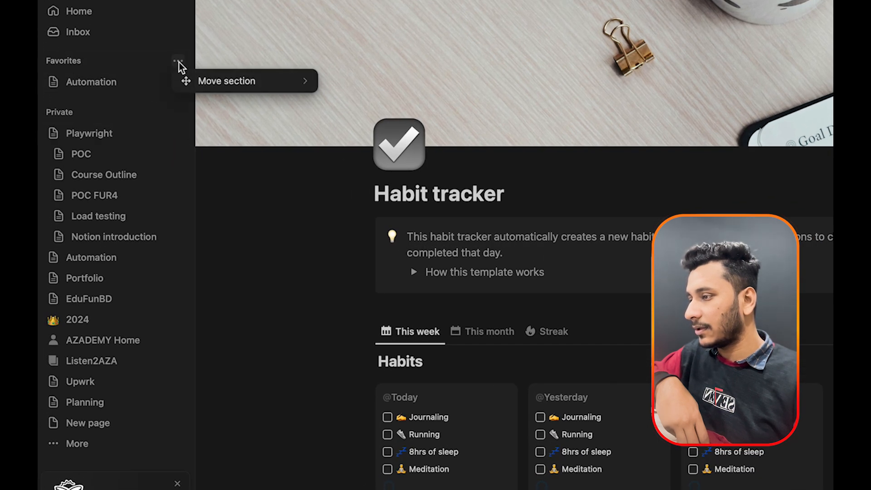
{"action": "mouse_move", "coordinate": [194, 88]}
{"action": "left_click", "coordinate": [259, 241]}
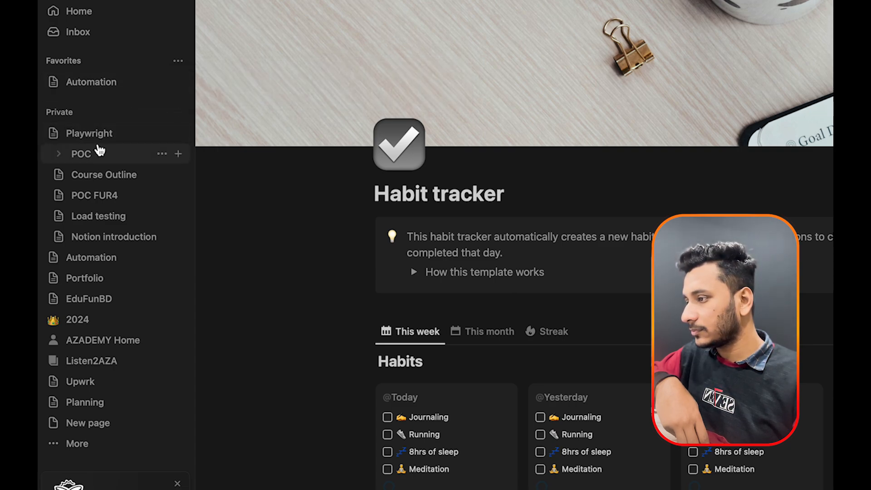
{"action": "left_click", "coordinate": [90, 303]}
{"action": "left_click_drag", "start_coordinate": [91, 303], "coordinate": [139, 91]}
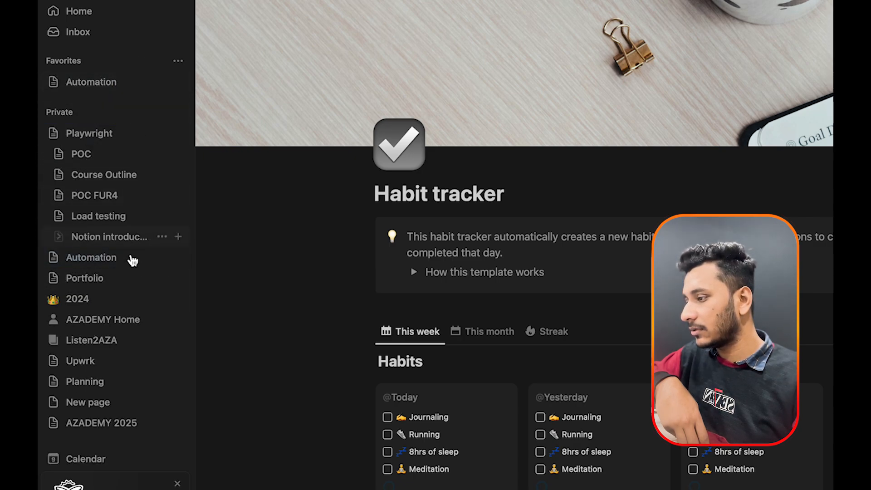
{"action": "left_click", "coordinate": [96, 279]}
{"action": "left_click_drag", "start_coordinate": [98, 283], "coordinate": [156, 84]}
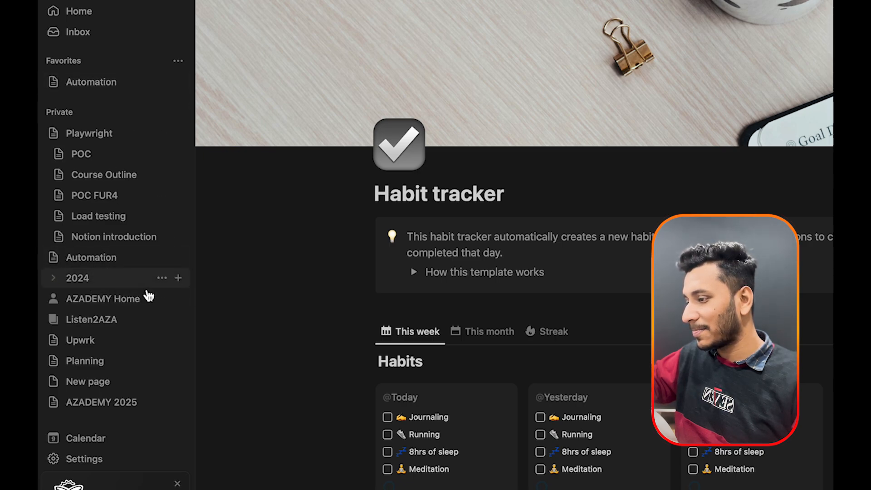
Cancel moving Listen2AZA, then add the Playwright page to Favorites.
{"action": "left_click", "coordinate": [167, 324]}
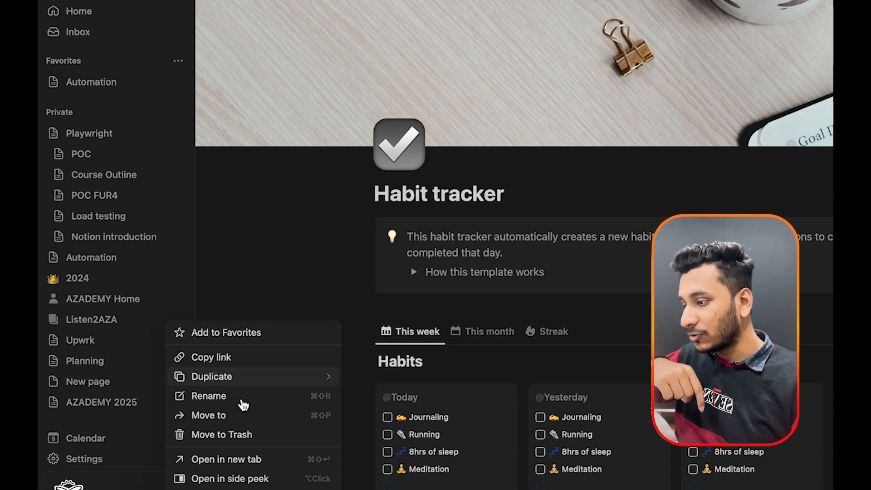
{"action": "left_click", "coordinate": [244, 416]}
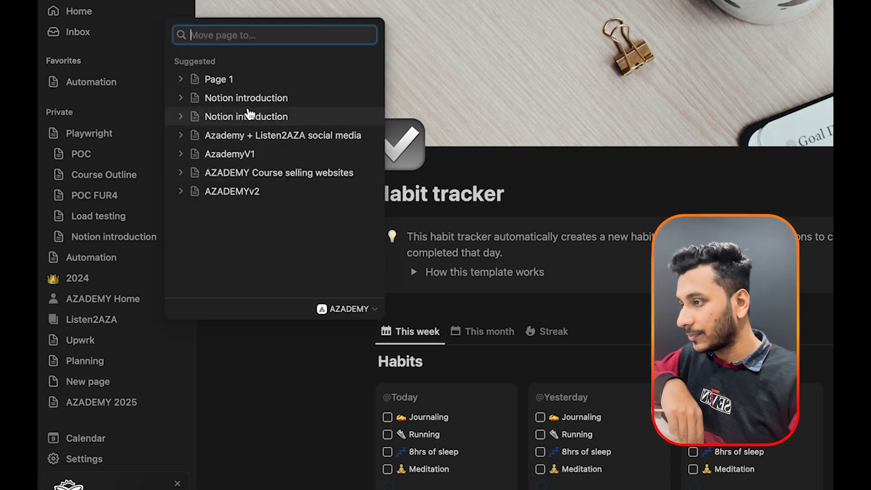
{"action": "left_click", "coordinate": [282, 384]}
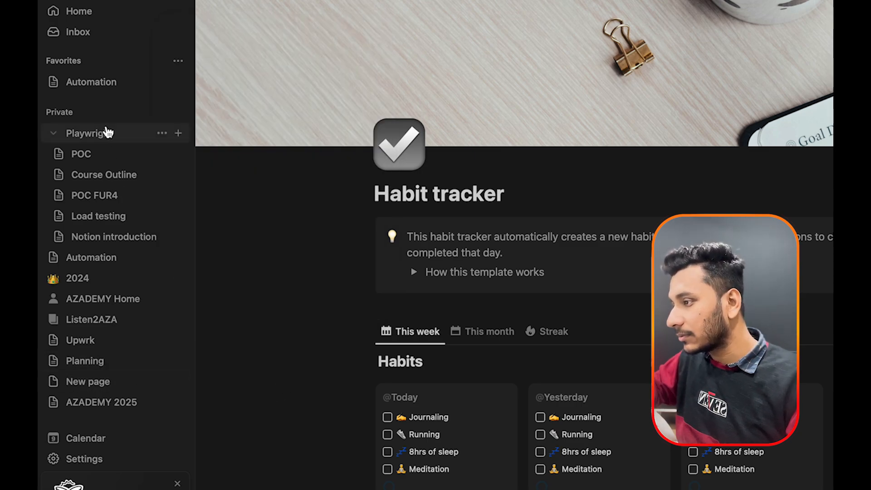
{"action": "left_click", "coordinate": [163, 136]}
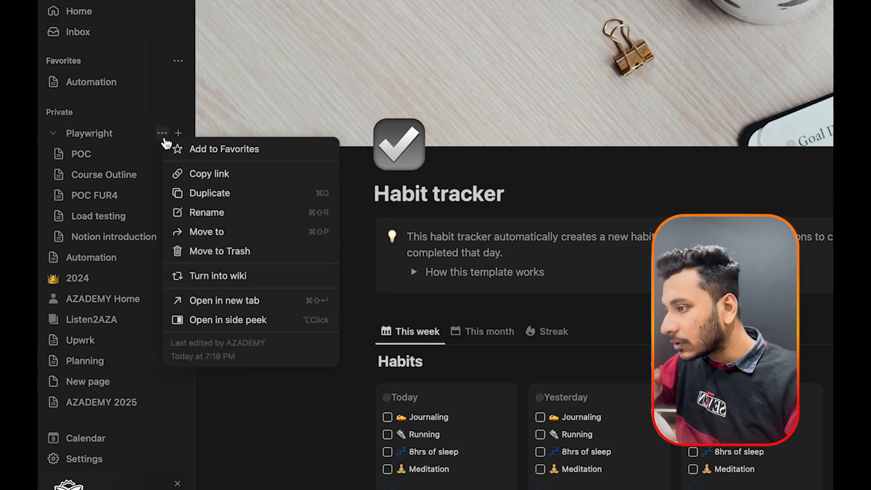
{"action": "left_click", "coordinate": [187, 154]}
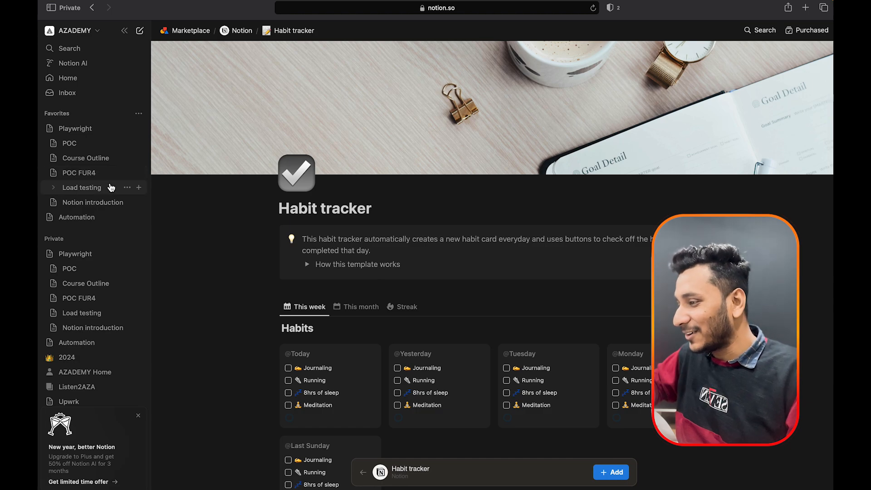
{"action": "scroll", "coordinate": [111, 187], "scroll_direction": "down", "scroll_amount": 3}
{"action": "scroll", "coordinate": [112, 272], "scroll_direction": "up", "scroll_amount": 3}
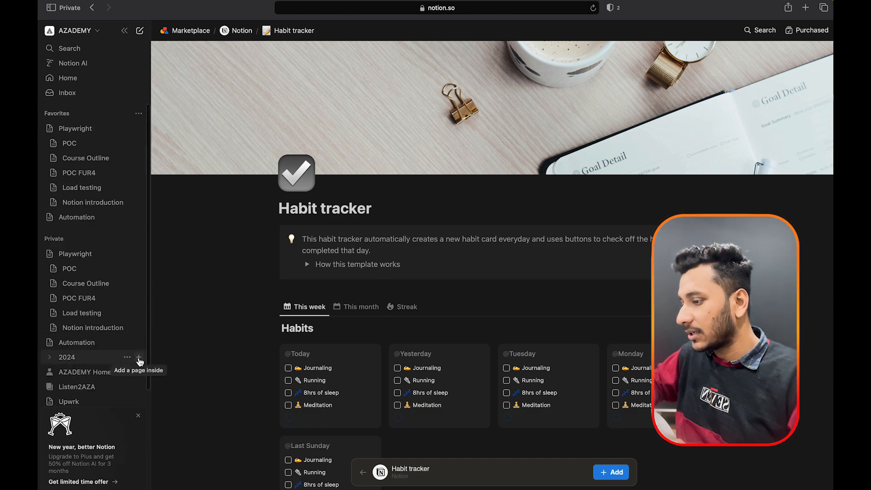
{"action": "left_click", "coordinate": [139, 358]}
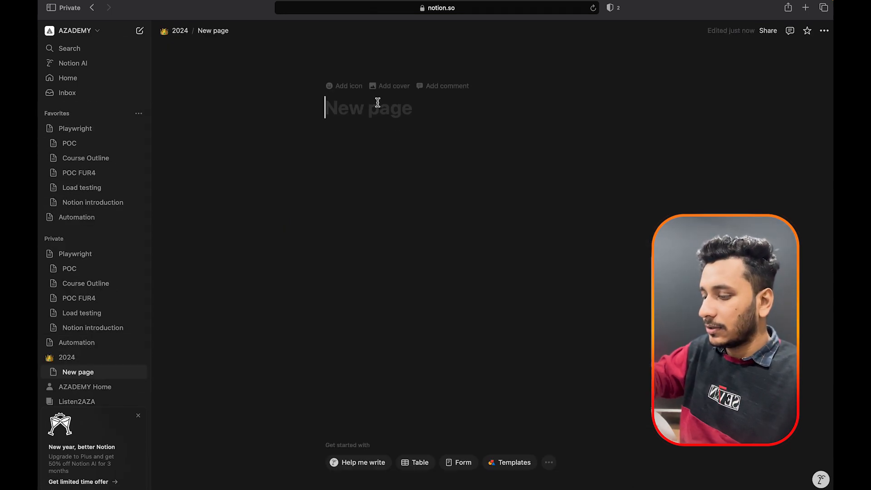
{"action": "type", "text": "2025"}
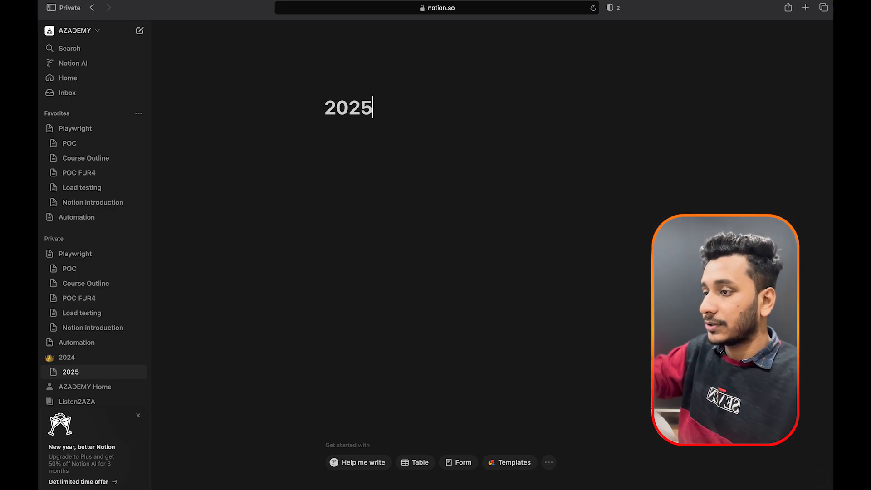
{"action": "key", "text": "Return"}
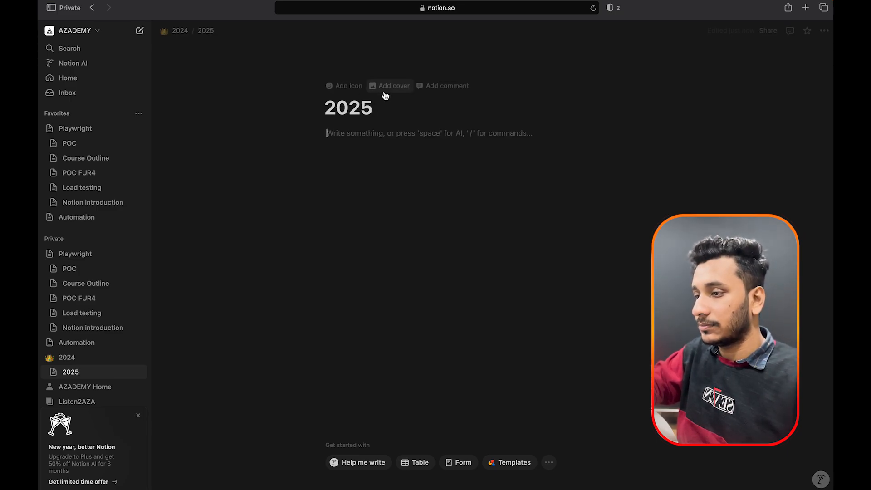
Give the 2025 page a trophy emoji icon, found by searching 'win'.
{"action": "left_click", "coordinate": [350, 86]}
{"action": "left_click", "coordinate": [350, 91]}
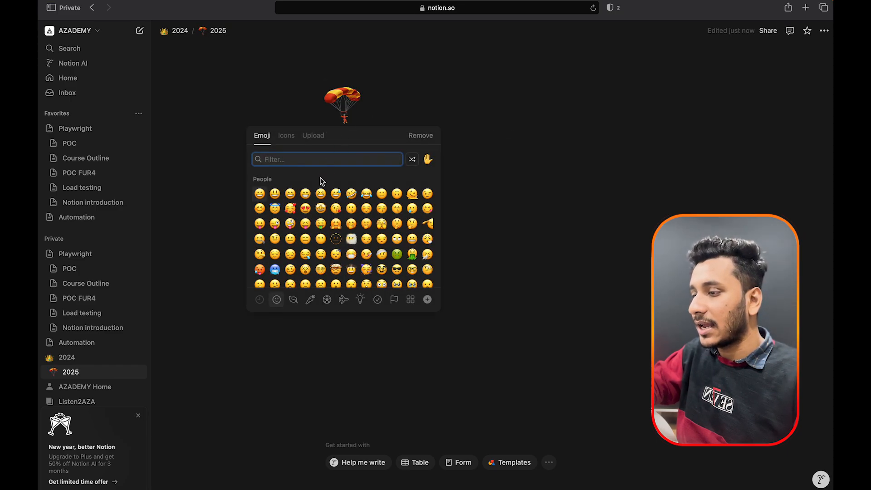
{"action": "type", "text": "win"}
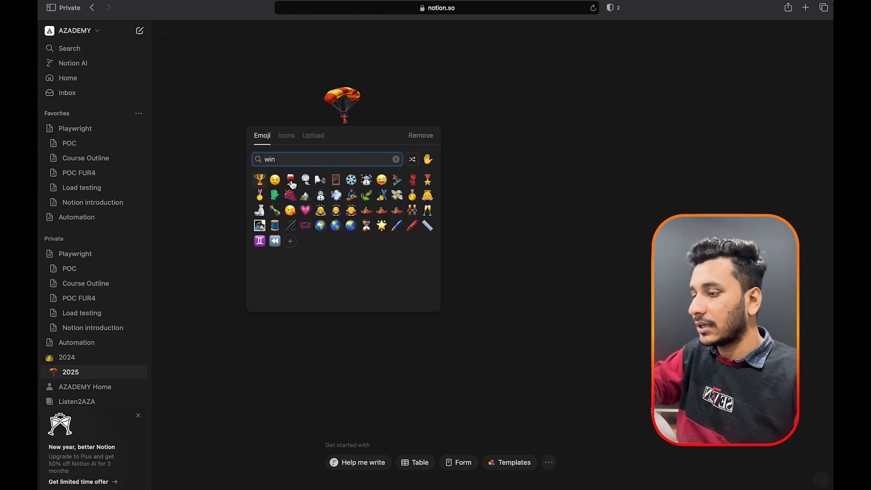
{"action": "left_click", "coordinate": [259, 181]}
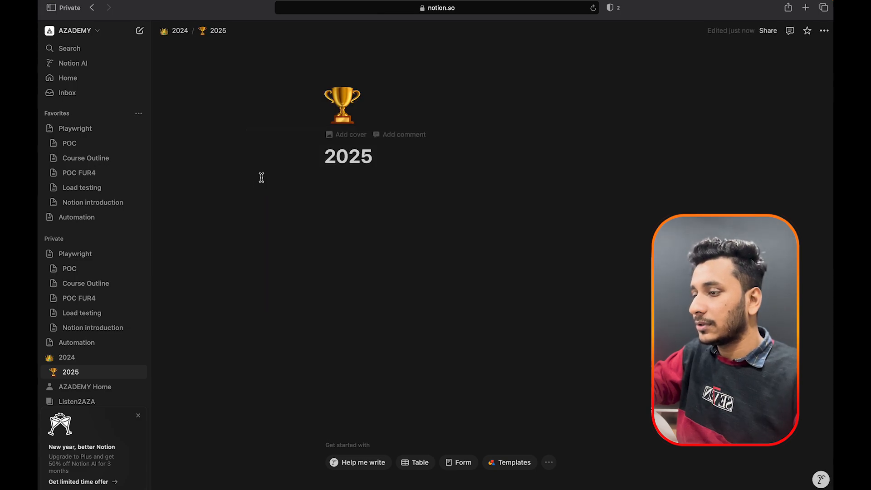
Set a James Webb galaxy cover image and start an empty line below the title.
{"action": "left_click", "coordinate": [356, 137]}
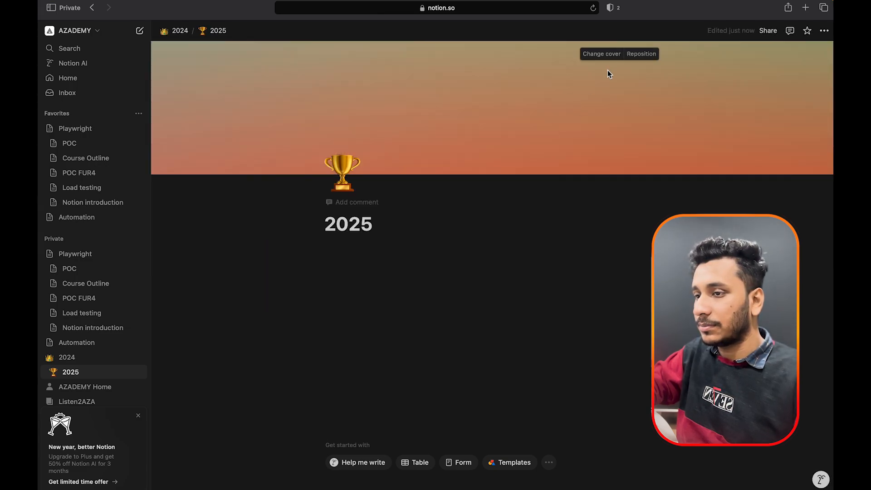
{"action": "left_click", "coordinate": [610, 59]}
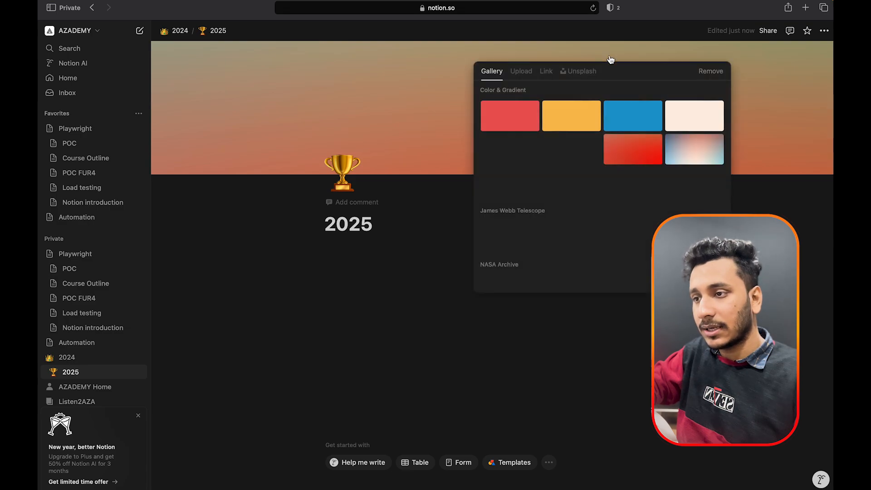
{"action": "left_click", "coordinate": [414, 116]}
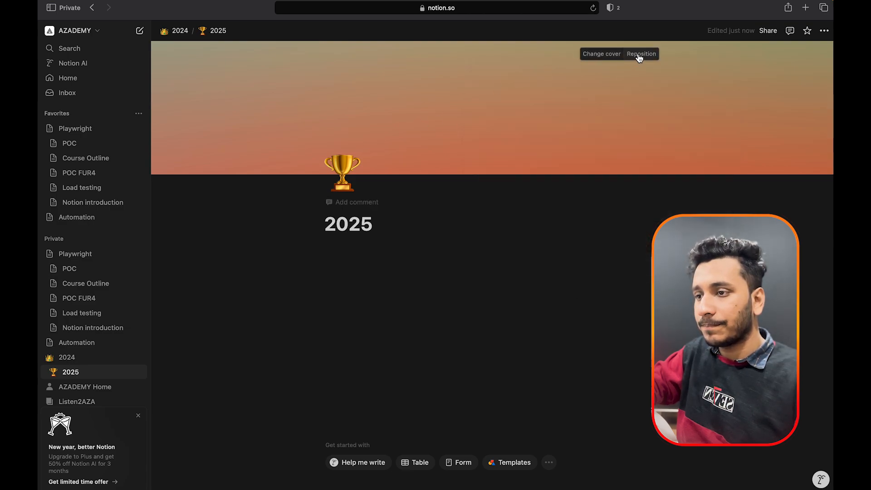
{"action": "left_click", "coordinate": [615, 60]}
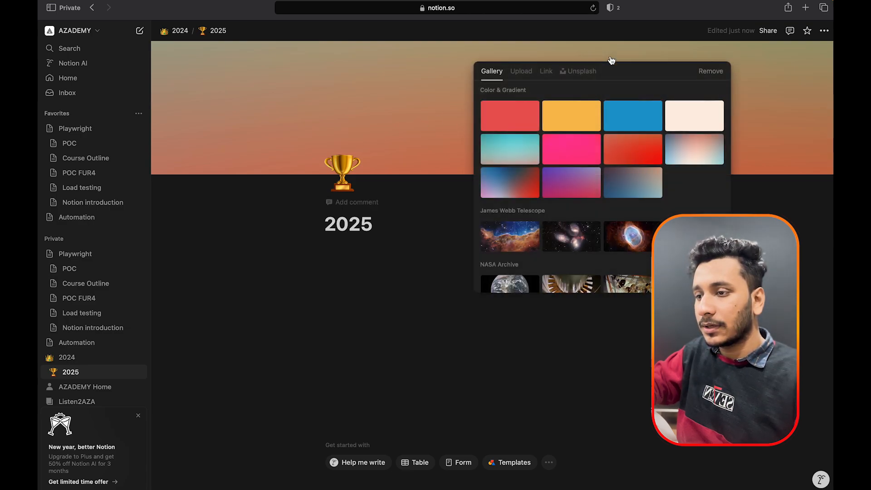
{"action": "left_click", "coordinate": [574, 241]}
{"action": "left_click", "coordinate": [380, 194]}
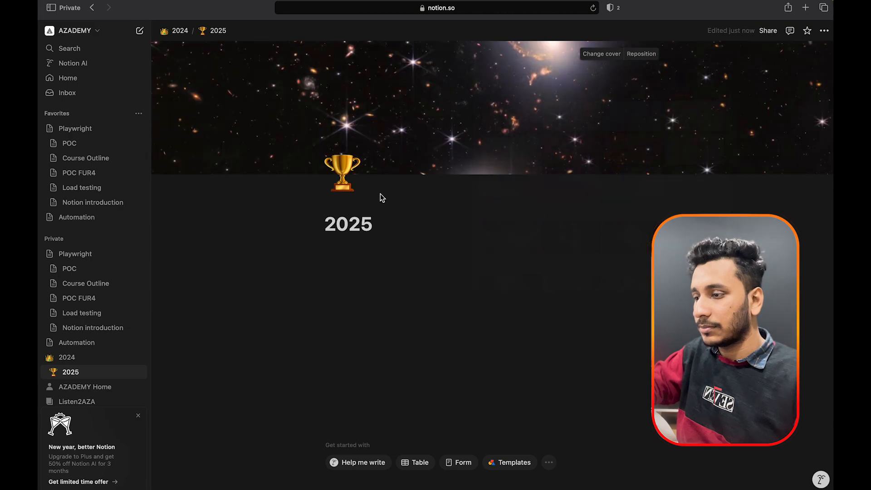
{"action": "left_click", "coordinate": [395, 232]}
{"action": "key", "text": "Return"}
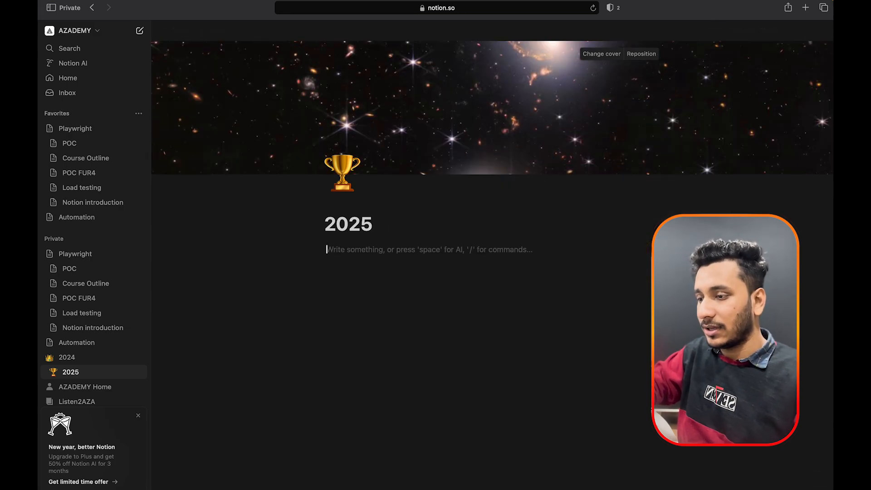
Have Notion AI make a table from 'write habit tracker table' and accept the Monthly Habit Tracker.
{"action": "key", "text": "space"}
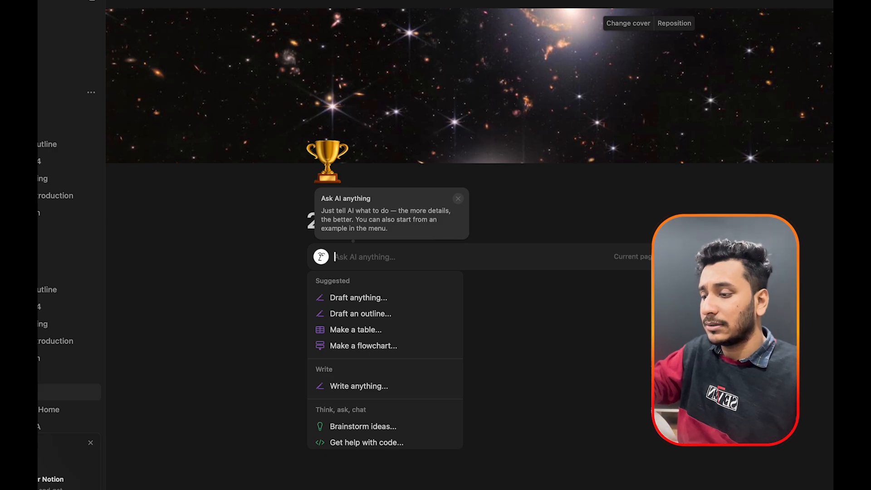
{"action": "left_click", "coordinate": [366, 334]}
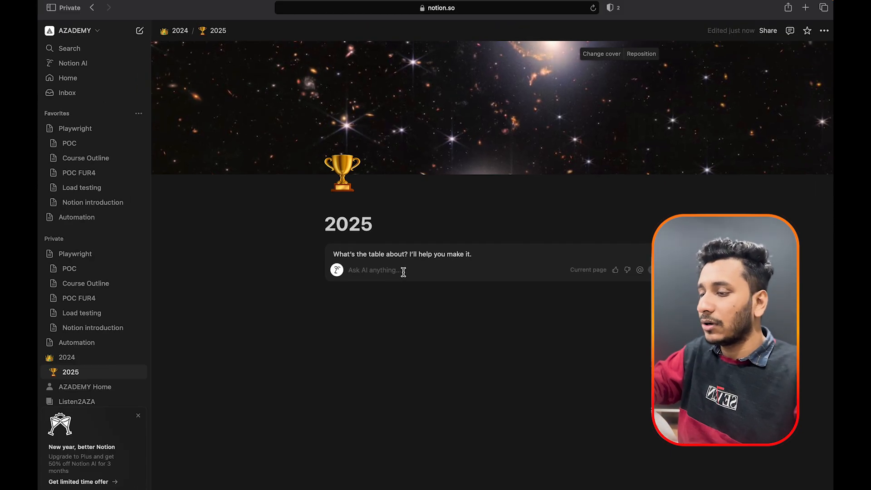
{"action": "type", "text": "write habit tracker table"}
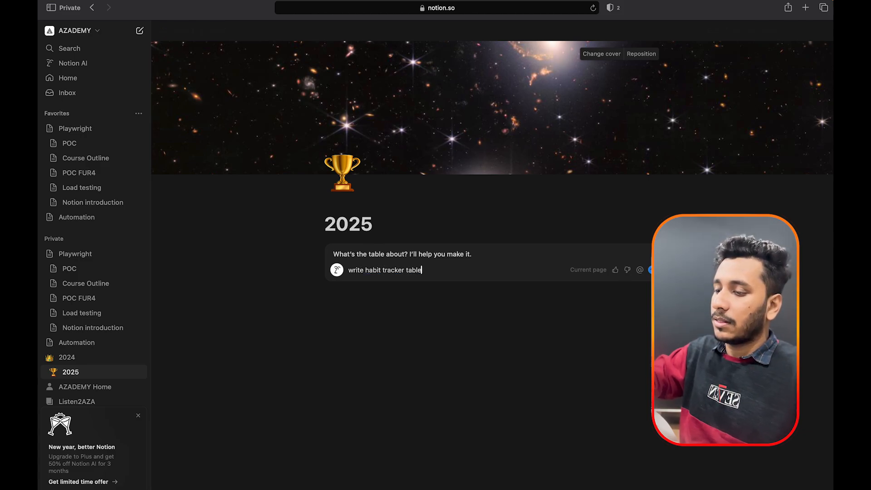
{"action": "key", "text": "Return"}
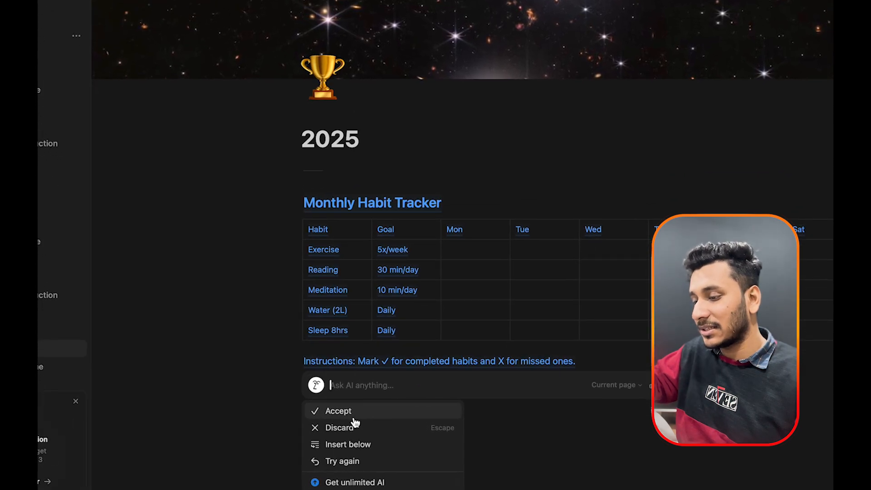
{"action": "scroll", "coordinate": [355, 422], "scroll_direction": "down", "scroll_amount": 3}
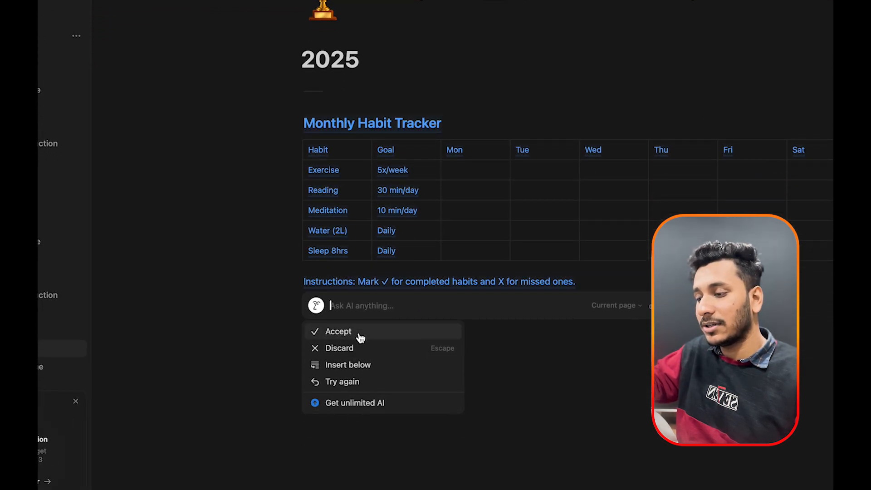
{"action": "left_click", "coordinate": [363, 365]}
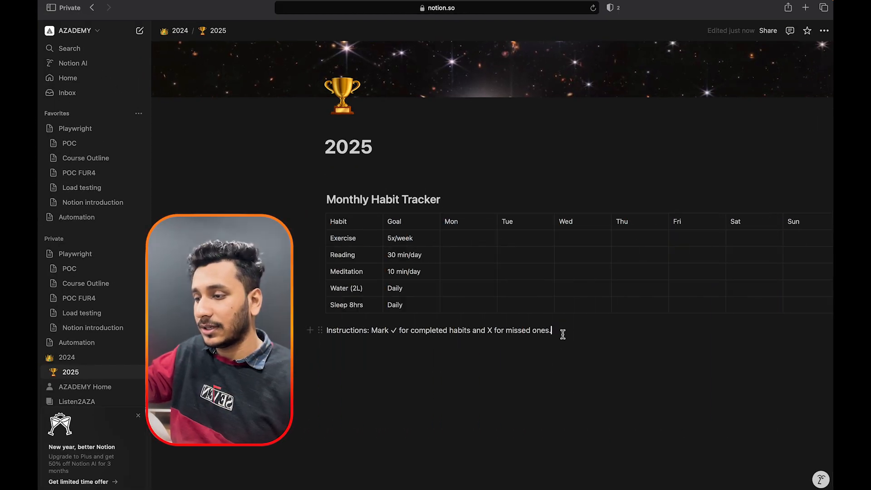
{"action": "scroll", "coordinate": [679, 277], "scroll_direction": "right", "scroll_amount": 3}
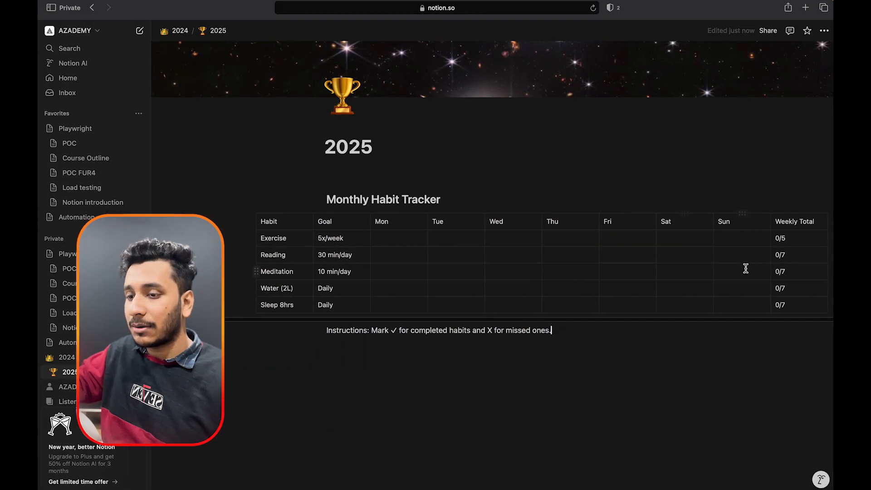
{"action": "left_click", "coordinate": [742, 213]}
{"action": "key", "text": "Escape"}
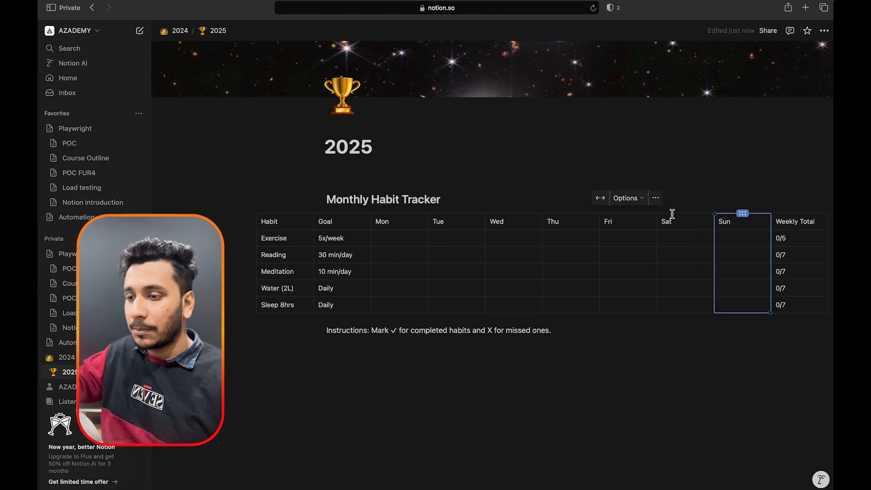
{"action": "left_click", "coordinate": [684, 213]}
{"action": "key", "text": "Escape"}
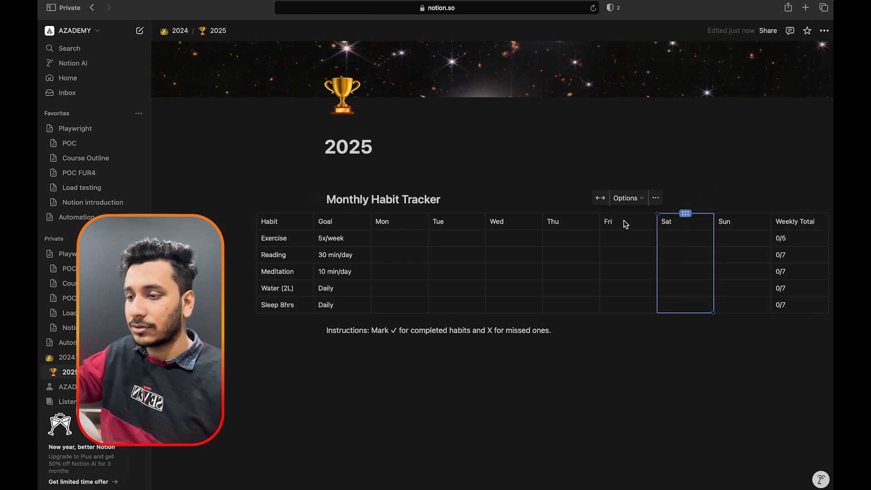
{"action": "left_click", "coordinate": [689, 216]}
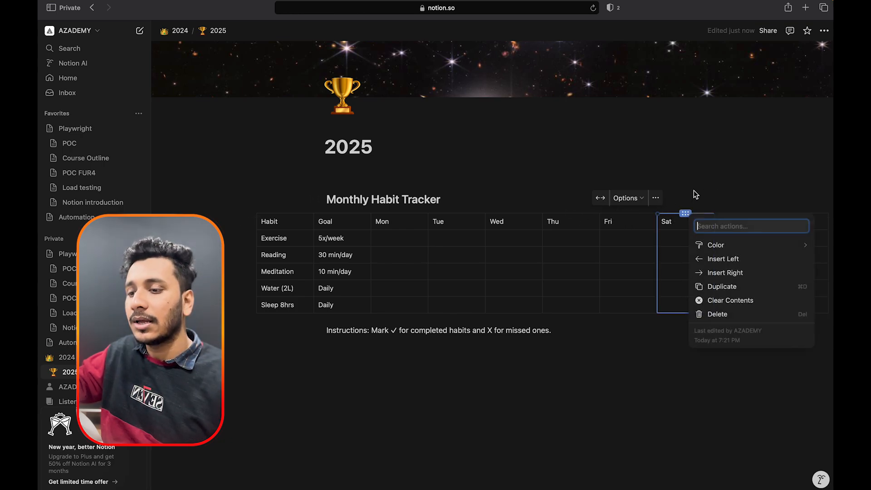
{"action": "key", "text": "Escape"}
{"action": "left_click", "coordinate": [688, 218]}
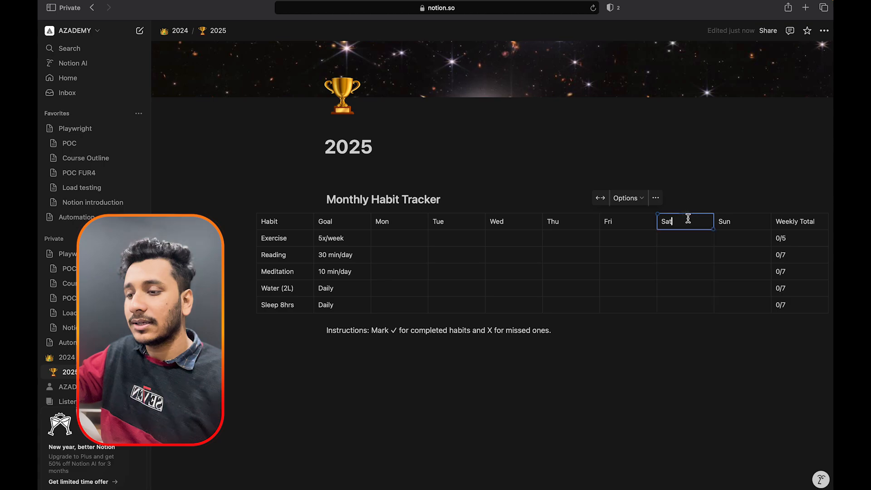
{"action": "left_click", "coordinate": [693, 273]}
{"action": "left_click", "coordinate": [686, 213]}
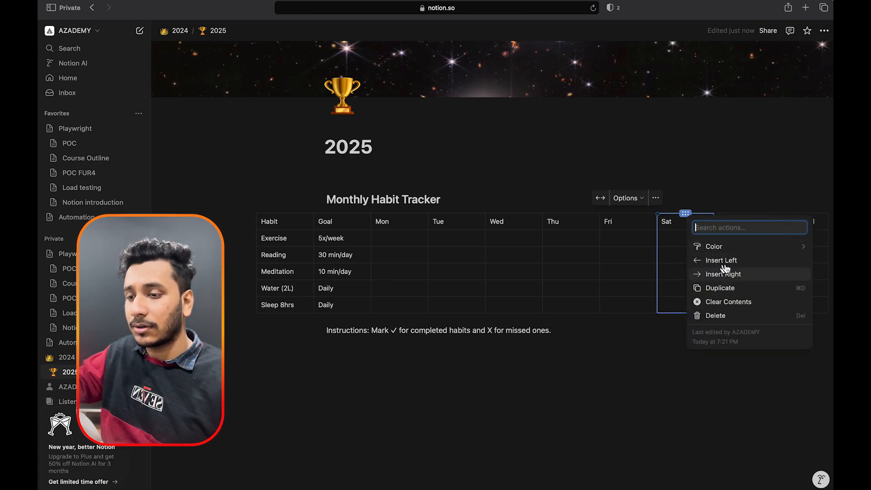
{"action": "mouse_move", "coordinate": [721, 246]}
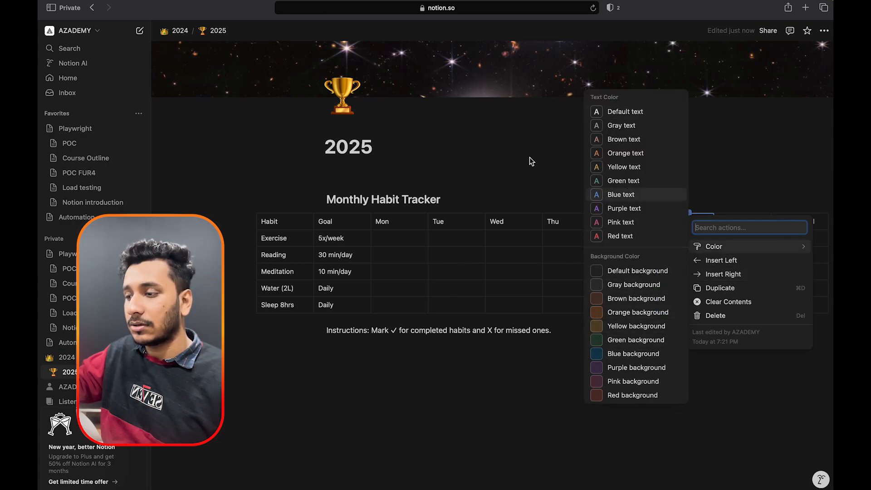
{"action": "key", "text": "Escape"}
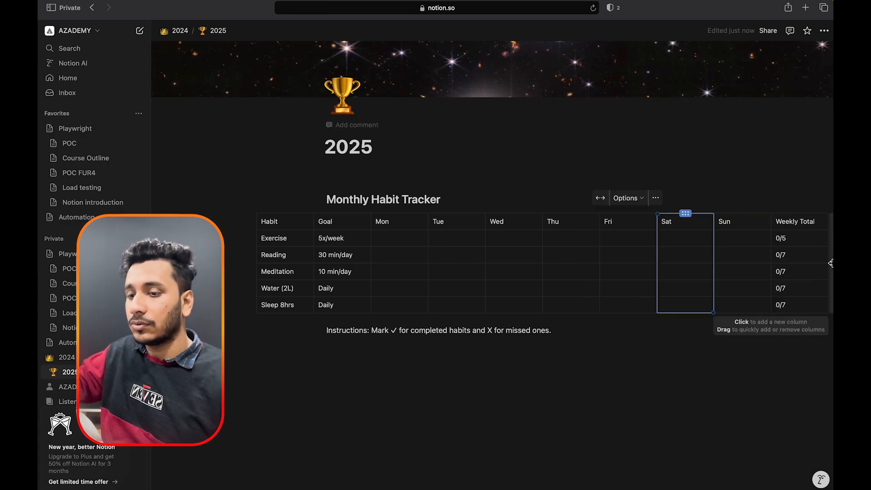
Extend the Monthly Habit Tracker table to 10 columns by 13 rows with seven empty rows.
{"action": "left_click_drag", "start_coordinate": [828, 262], "coordinate": [829, 262]}
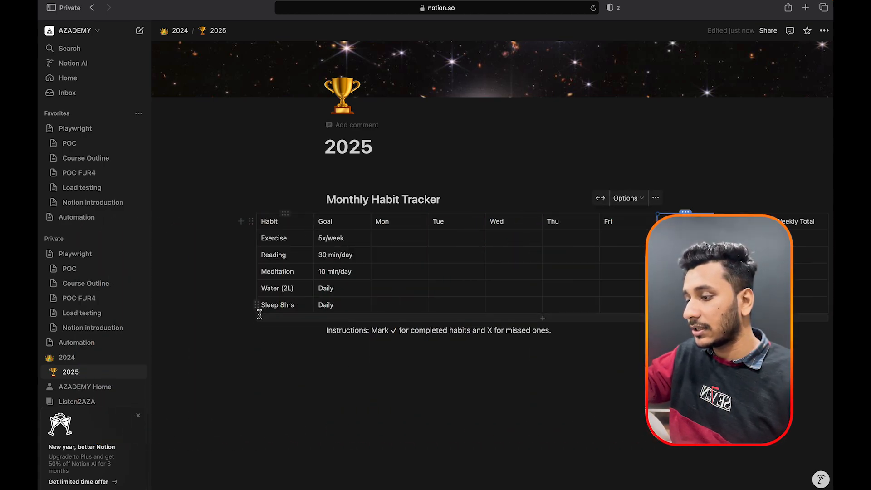
{"action": "left_click_drag", "start_coordinate": [259, 317], "coordinate": [272, 404]}
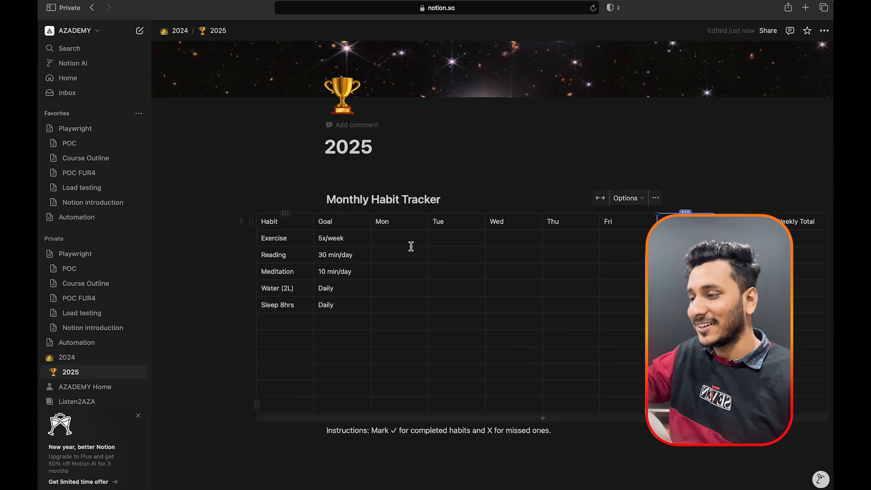
Insert two empty Heading 1 blocks directly below the Monthly Habit Tracker table.
{"action": "left_click", "coordinate": [241, 222]}
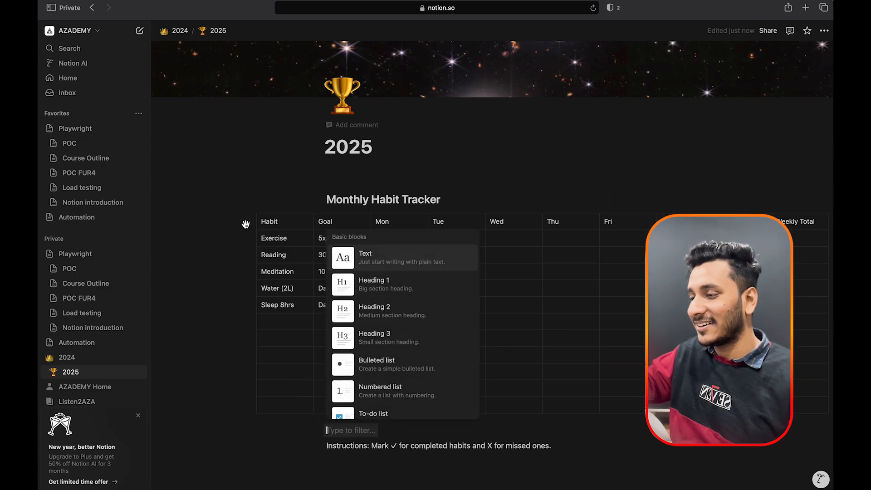
{"action": "left_click", "coordinate": [398, 283]}
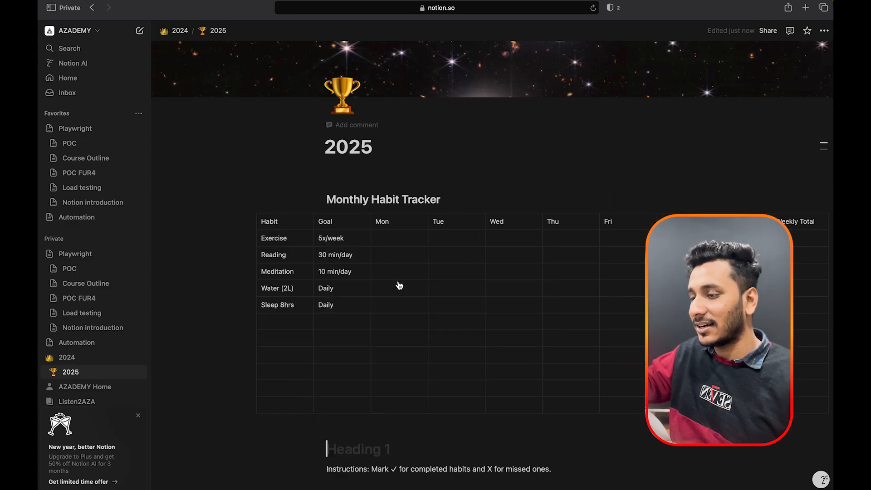
{"action": "scroll", "coordinate": [525, 347], "scroll_direction": "down", "scroll_amount": 3}
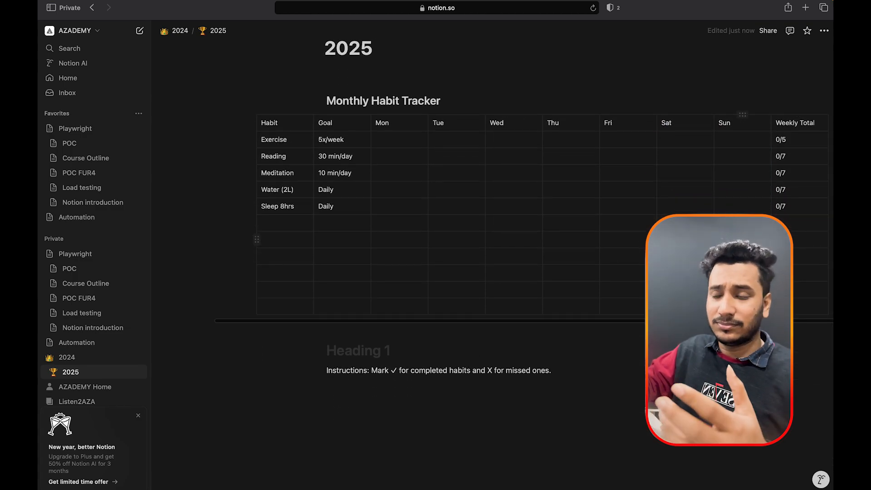
{"action": "scroll", "coordinate": [523, 251], "scroll_direction": "up", "scroll_amount": 1}
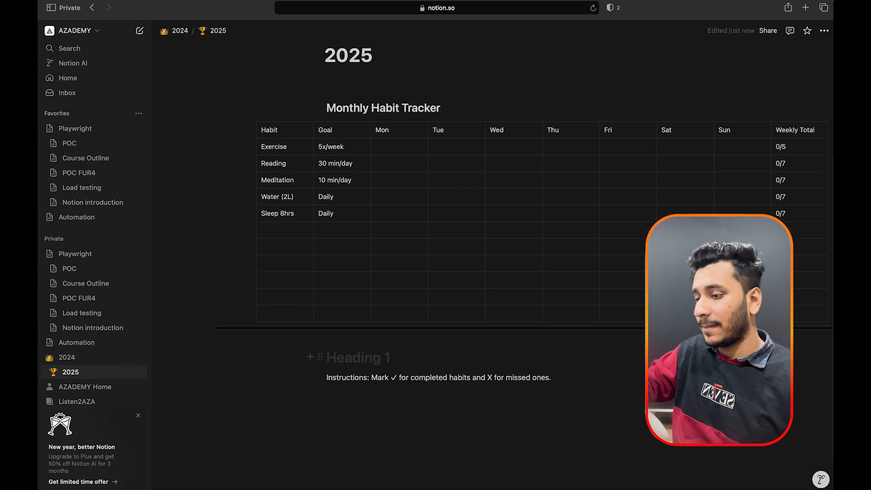
{"action": "type", "text": "/"}
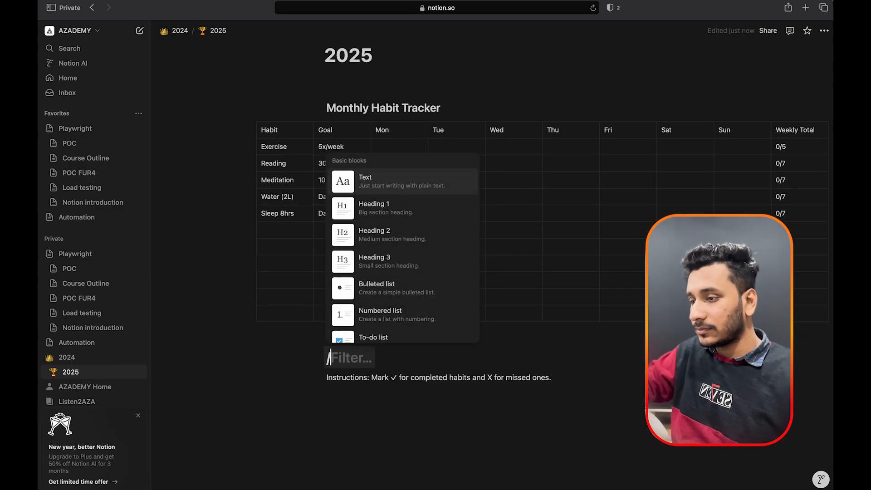
{"action": "left_click", "coordinate": [405, 208]}
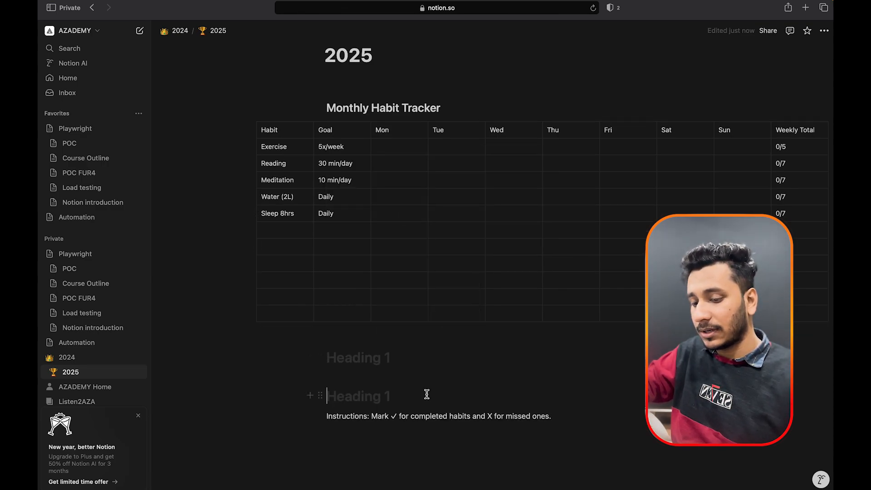
Start a to-do list with the items 'exercise' and 'student notes', adding a third line.
{"action": "type", "text": "/"}
{"action": "left_click", "coordinate": [389, 373]}
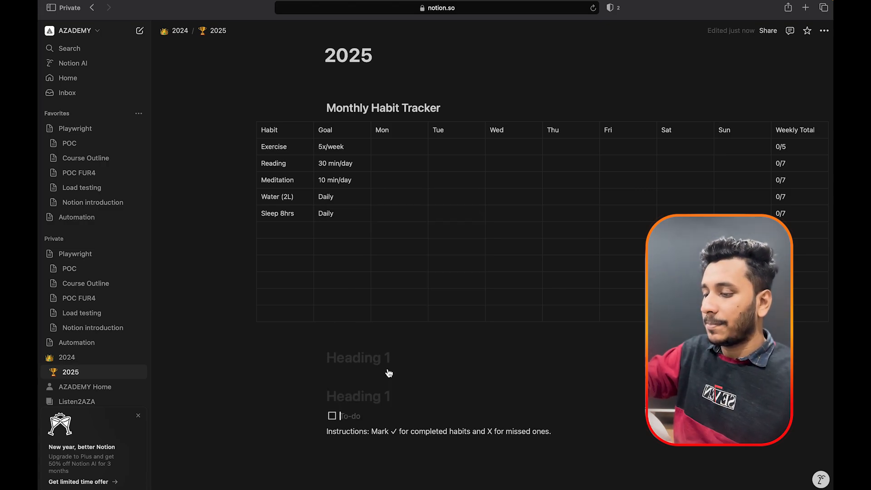
{"action": "type", "text": "exercise"}
{"action": "key", "text": "Return"}
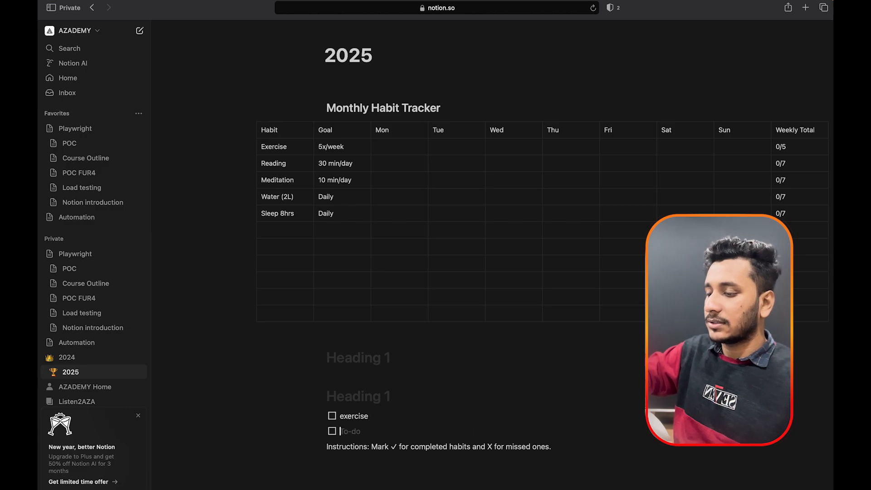
{"action": "type", "text": "student note"}
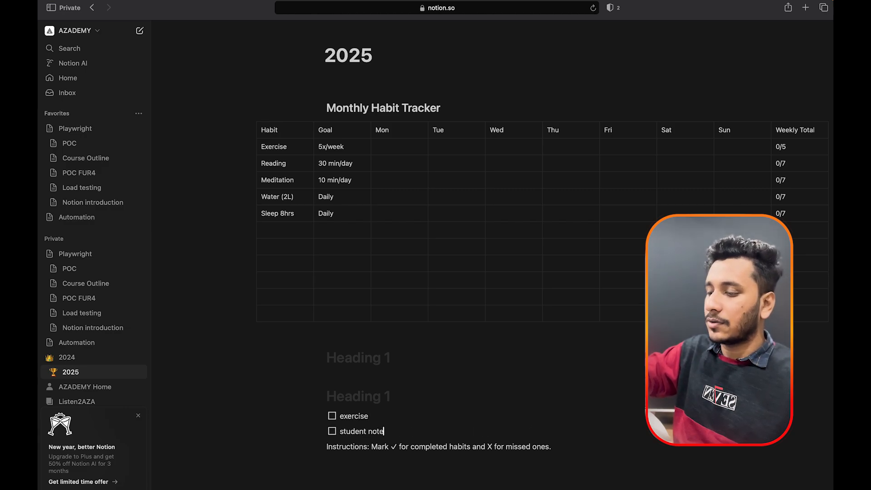
{"action": "type", "text": "s"}
{"action": "key", "text": "Return"}
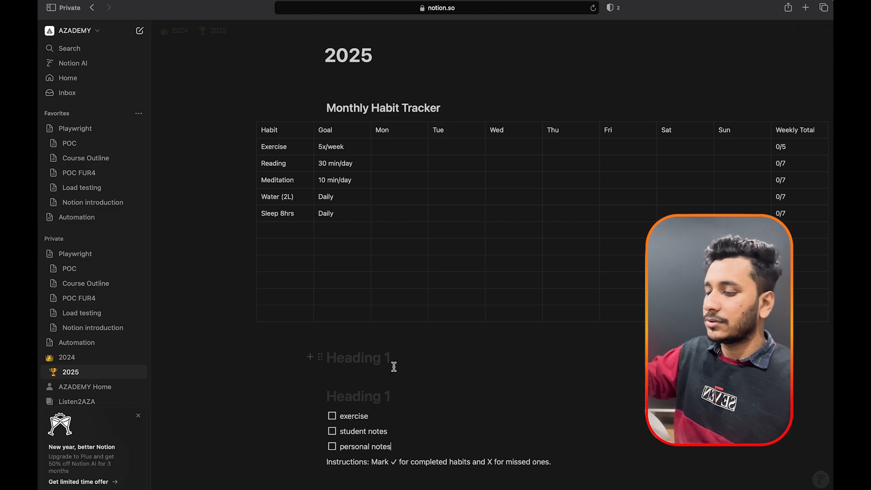
Check off the exercise and student notes to-dos, leaving personal notes unchecked.
{"action": "left_click", "coordinate": [333, 416]}
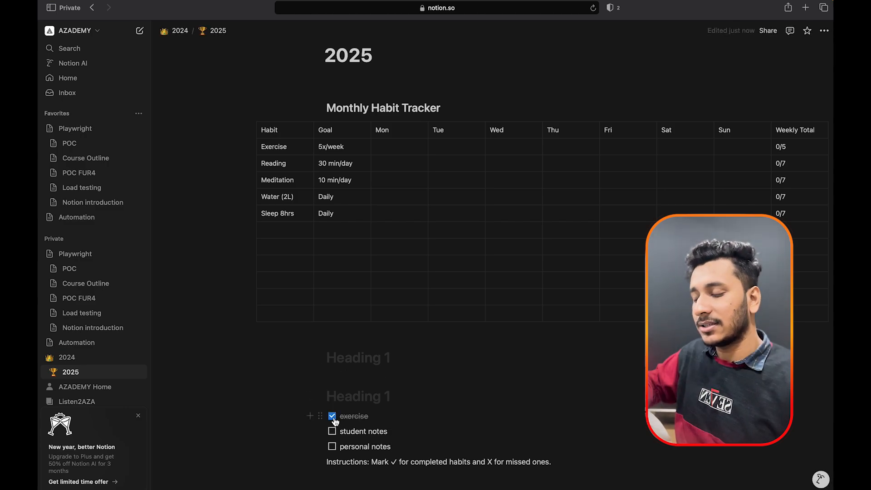
{"action": "scroll", "coordinate": [334, 418], "scroll_direction": "down", "scroll_amount": 2}
{"action": "left_click", "coordinate": [333, 379]}
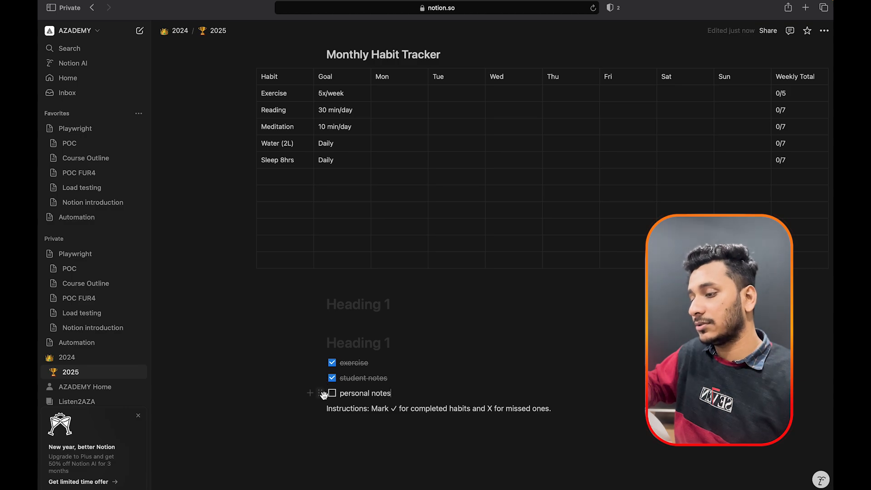
{"action": "left_click", "coordinate": [320, 393]}
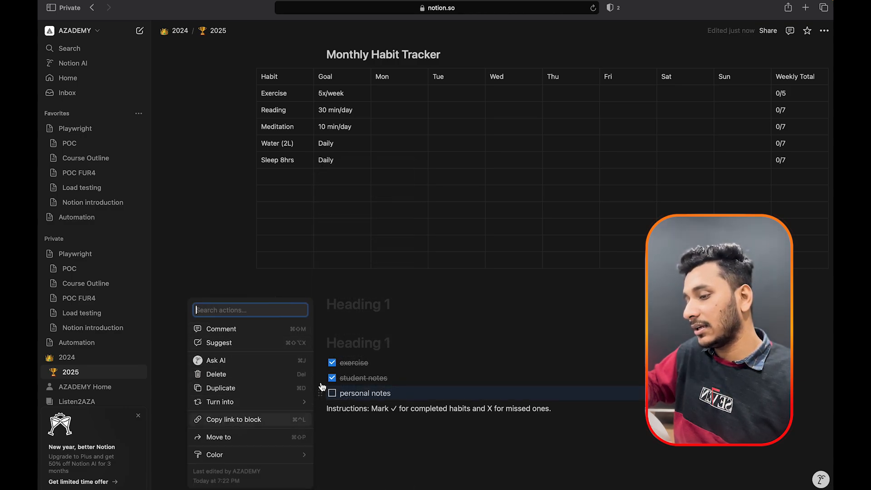
{"action": "left_click", "coordinate": [512, 355]}
{"action": "scroll", "coordinate": [512, 355], "scroll_direction": "up", "scroll_amount": 5}
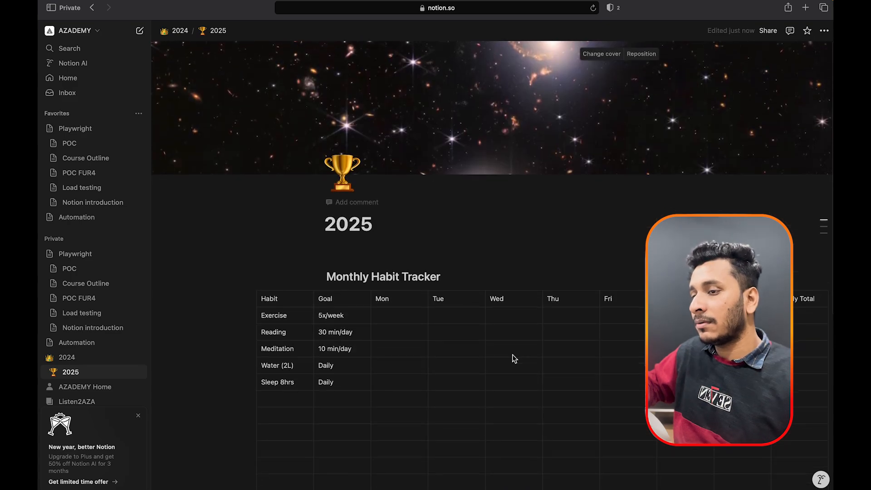
{"action": "scroll", "coordinate": [512, 354], "scroll_direction": "down", "scroll_amount": 5}
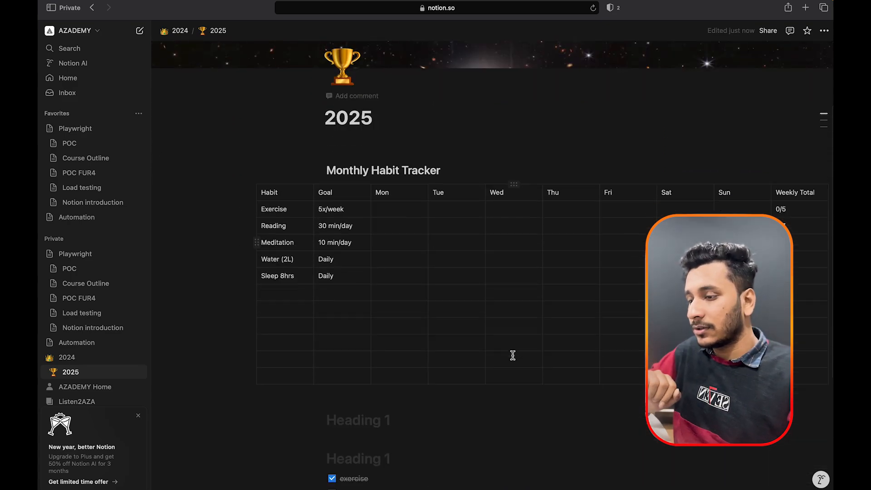
{"action": "left_click", "coordinate": [555, 376]}
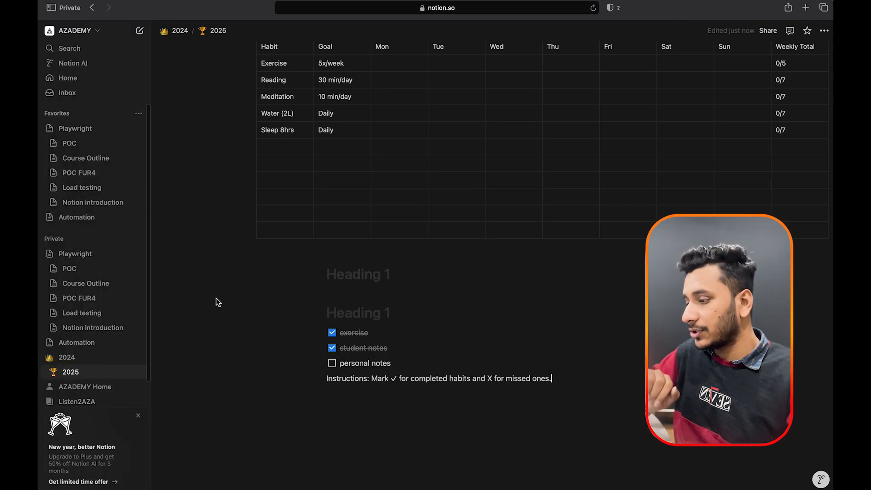
{"action": "scroll", "coordinate": [107, 301], "scroll_direction": "down", "scroll_amount": 5}
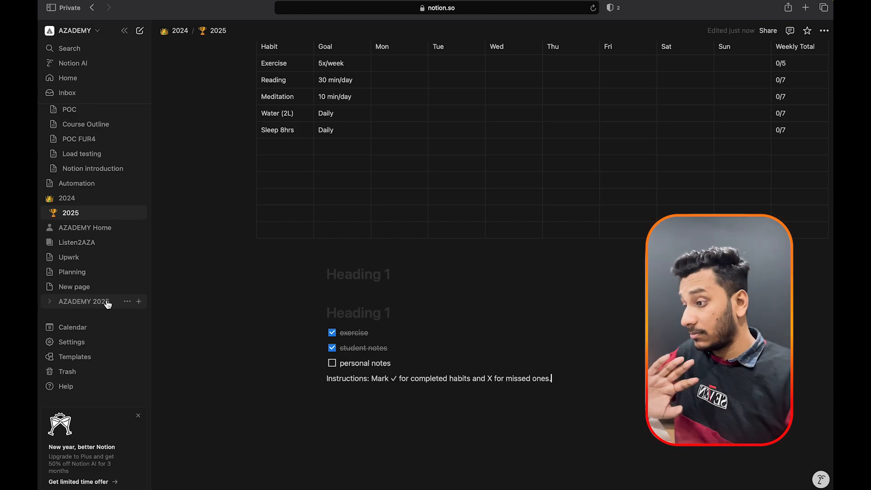
Open the Templates marketplace and browse the Seasonal category gallery.
{"action": "left_click", "coordinate": [75, 358]}
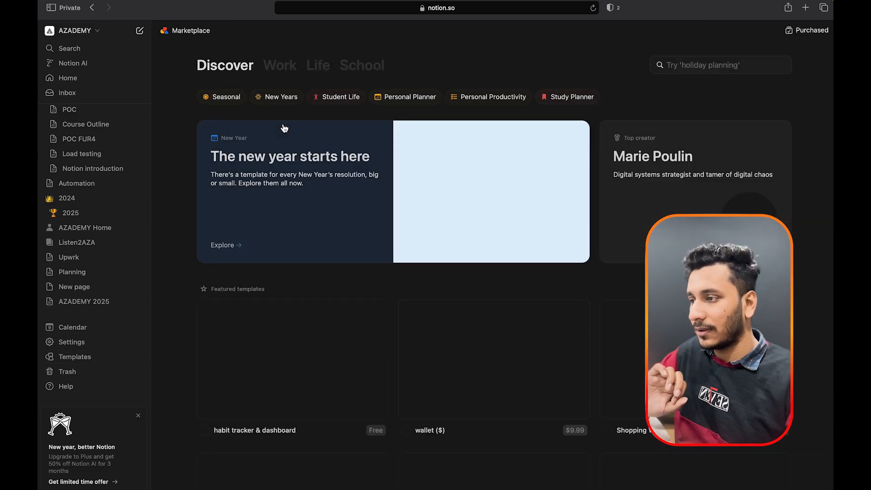
{"action": "left_click", "coordinate": [225, 97]}
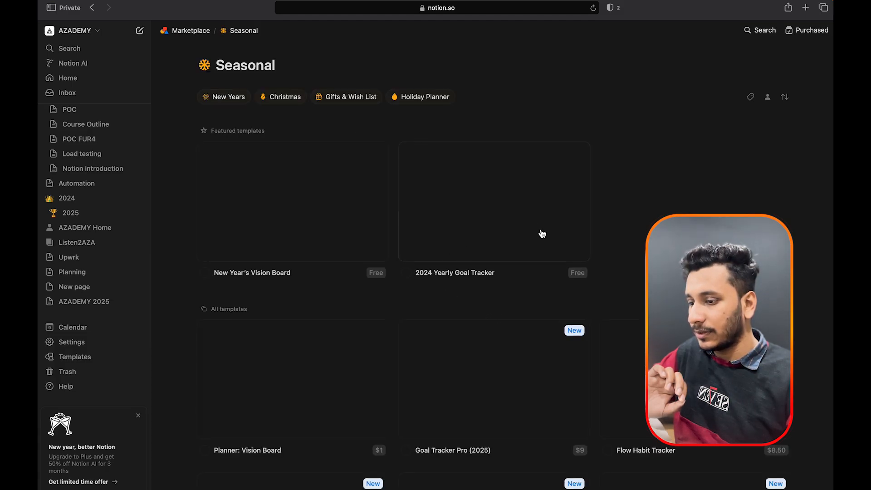
{"action": "scroll", "coordinate": [542, 233], "scroll_direction": "down", "scroll_amount": 3}
{"action": "scroll", "coordinate": [484, 329], "scroll_direction": "down", "scroll_amount": 4}
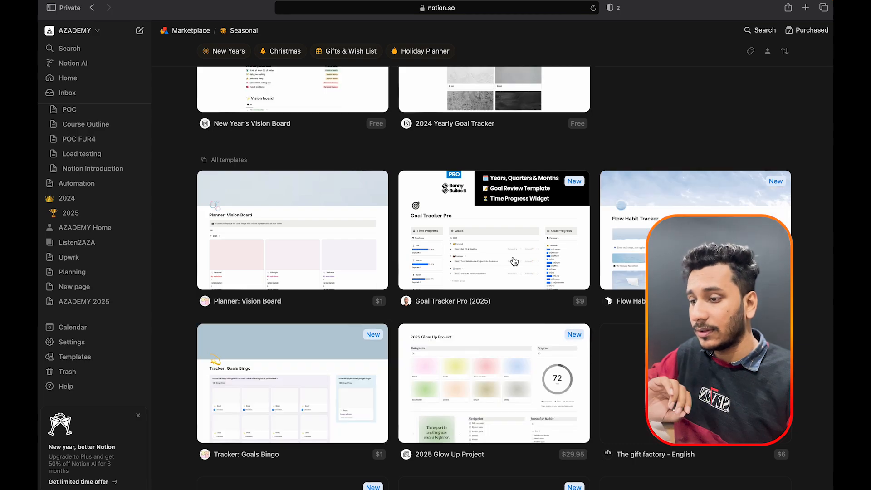
View the Goal Tracker Pro (2025) template page, scrolling through its details and back up.
{"action": "left_click", "coordinate": [494, 258]}
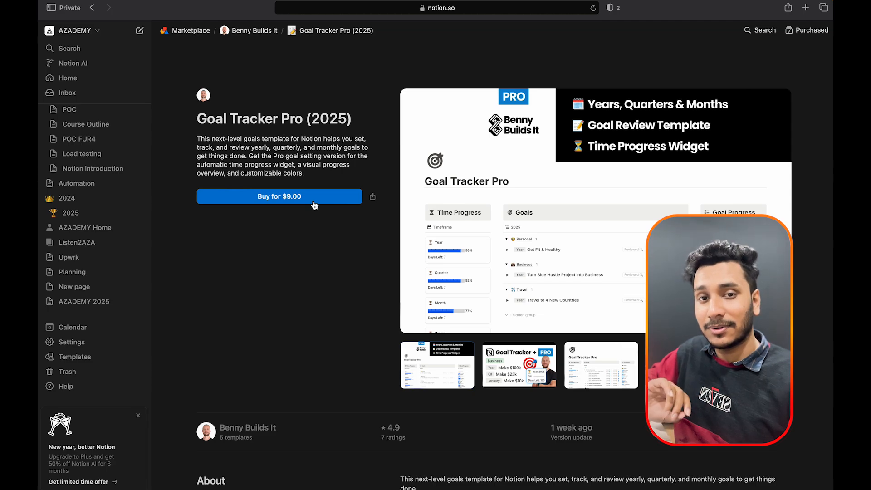
{"action": "scroll", "coordinate": [468, 257], "scroll_direction": "down", "scroll_amount": 8}
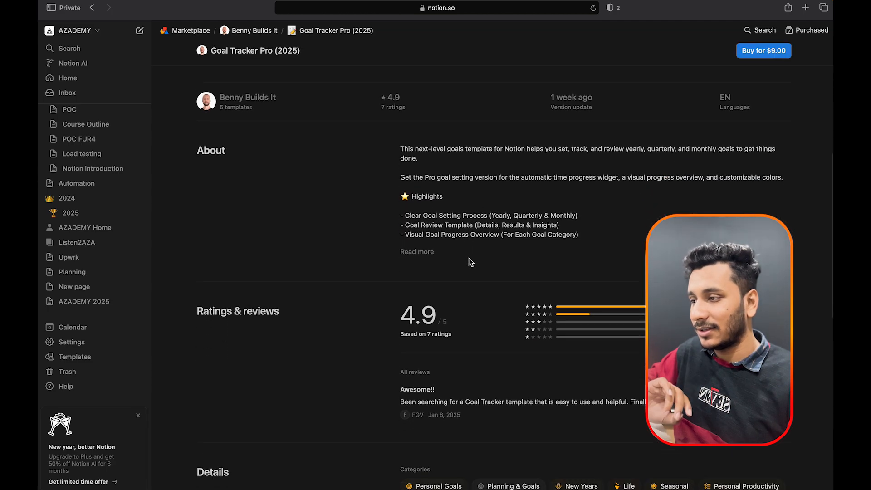
{"action": "scroll", "coordinate": [469, 257], "scroll_direction": "up", "scroll_amount": 8}
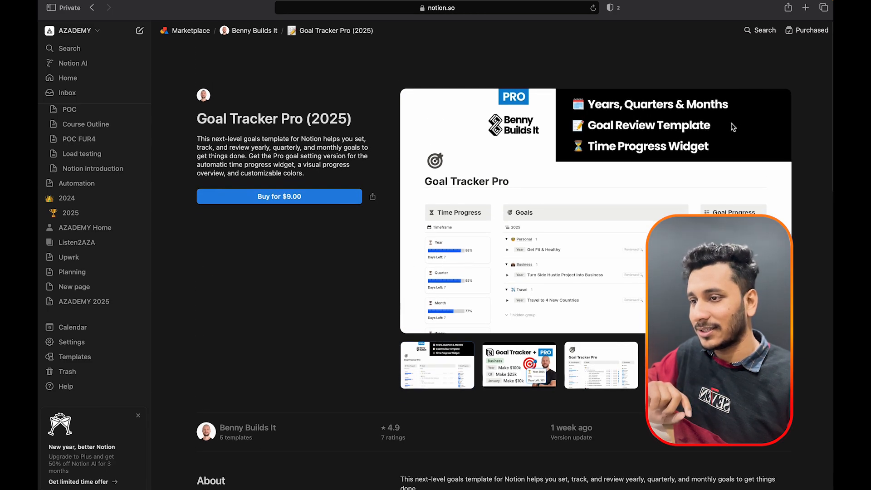